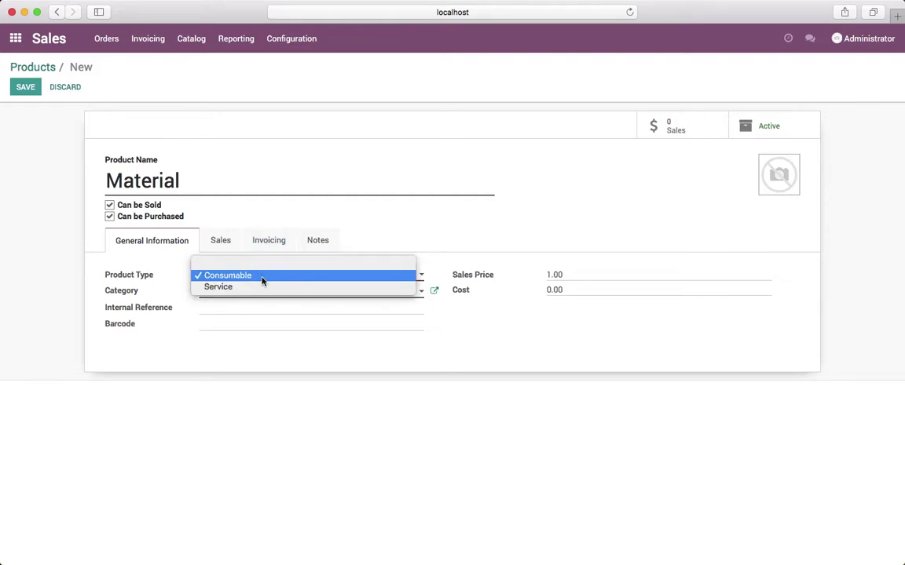
# - Keep the Material product as Consumable, set its sales price to 100 and cost to 70, and save it
pyautogui.click(263, 289)
pyautogui.click(247, 281)
pyautogui.click(244, 264)
pyautogui.click(614, 276)
pyautogui.write('100')
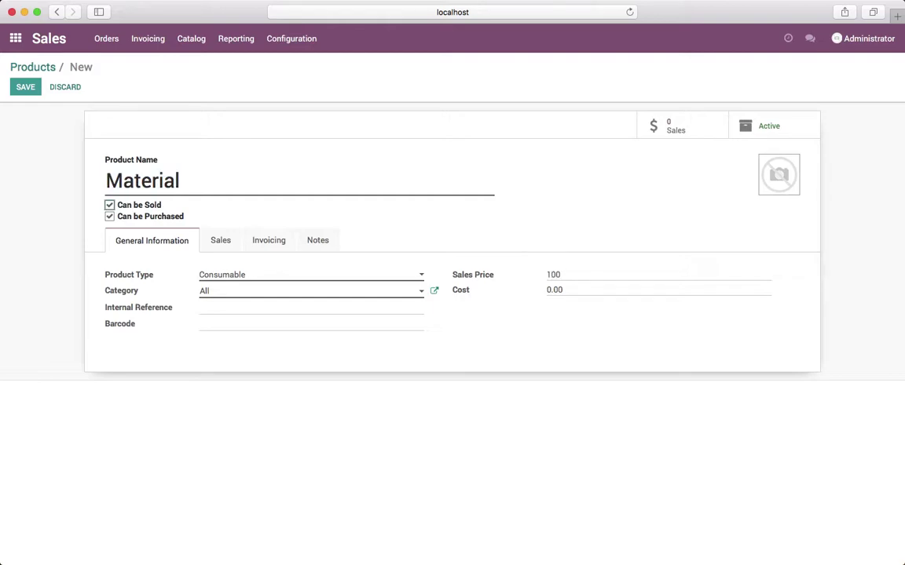
pyautogui.click(459, 290)
pyautogui.write('70')
pyautogui.moveTo(461, 291)
pyautogui.click(31, 89)
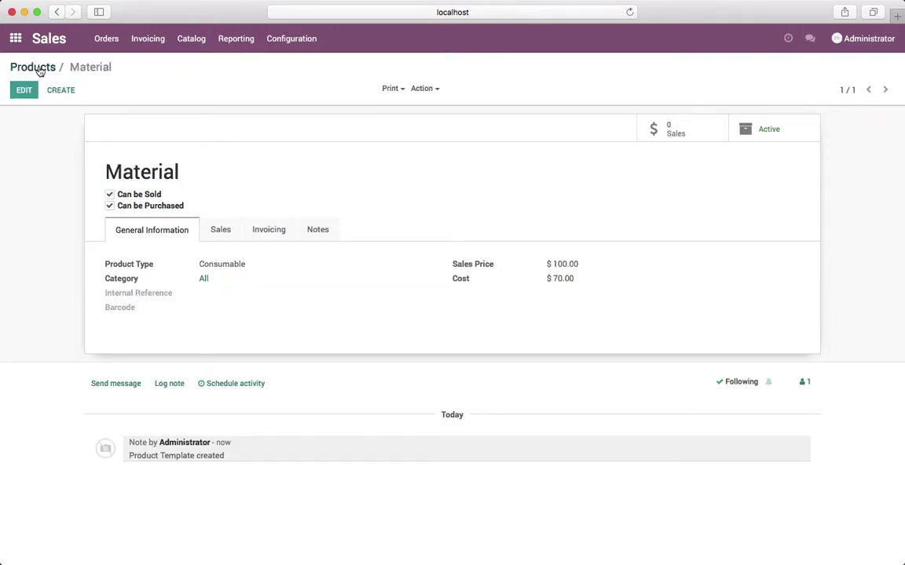
# - Start a new quotation and create a new customer named "Customer" for it
pyautogui.click(106, 40)
pyautogui.click(113, 63)
pyautogui.click(34, 92)
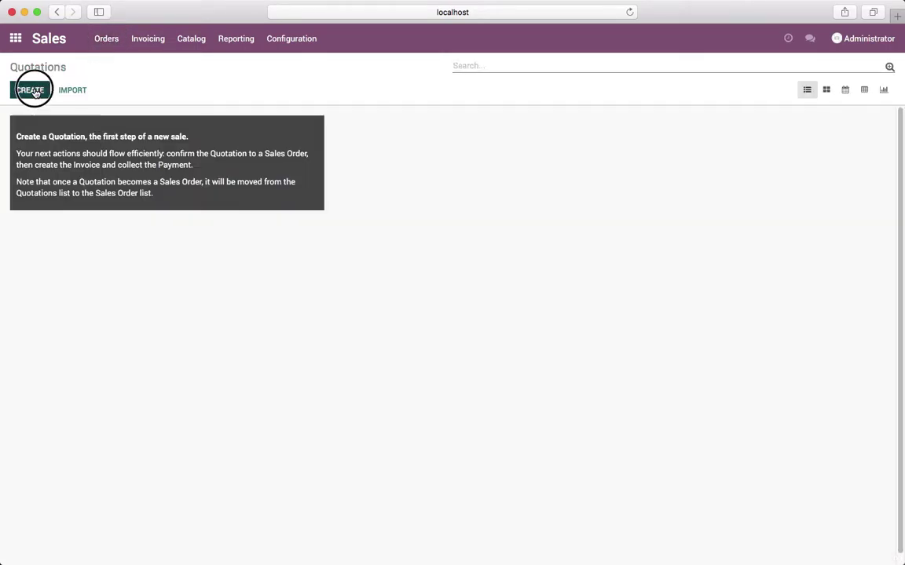
pyautogui.click(236, 201)
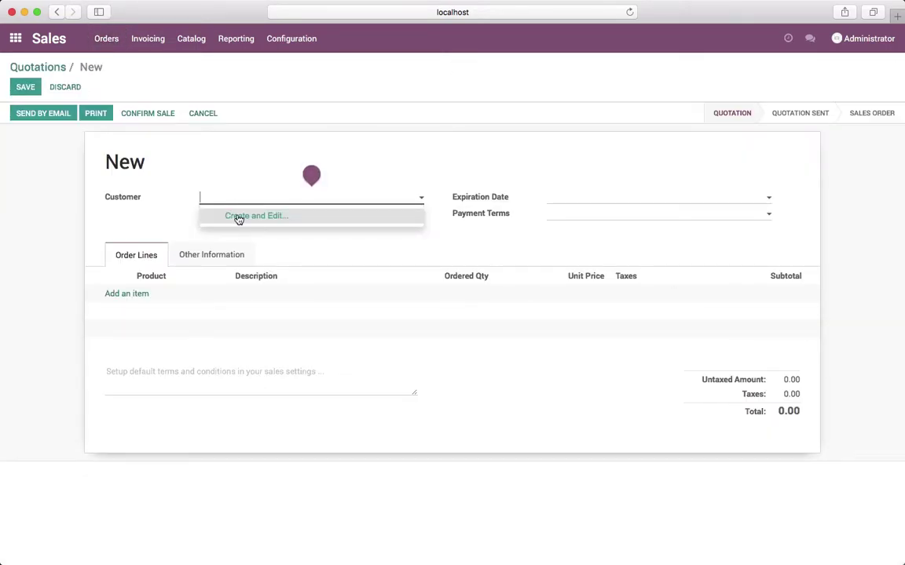
pyautogui.write('Customer')
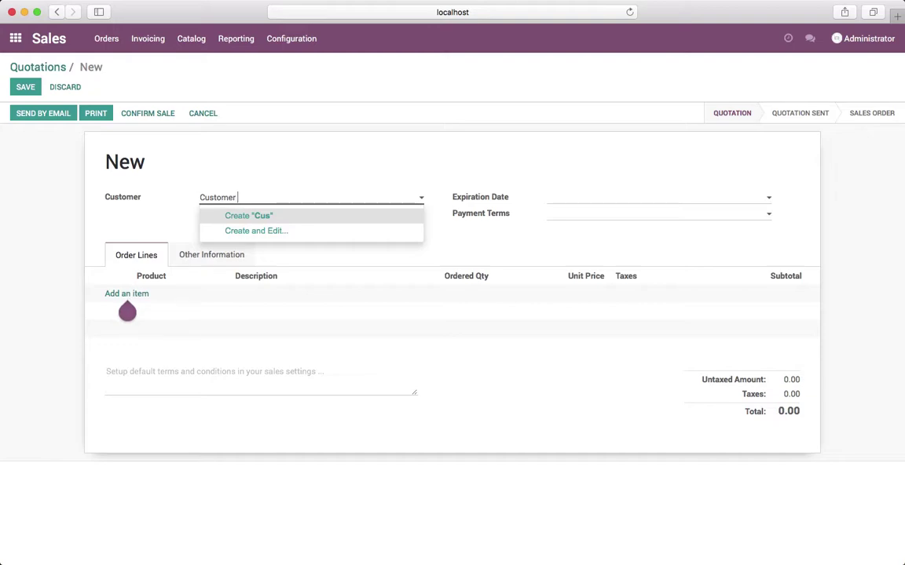
pyautogui.press('Return')
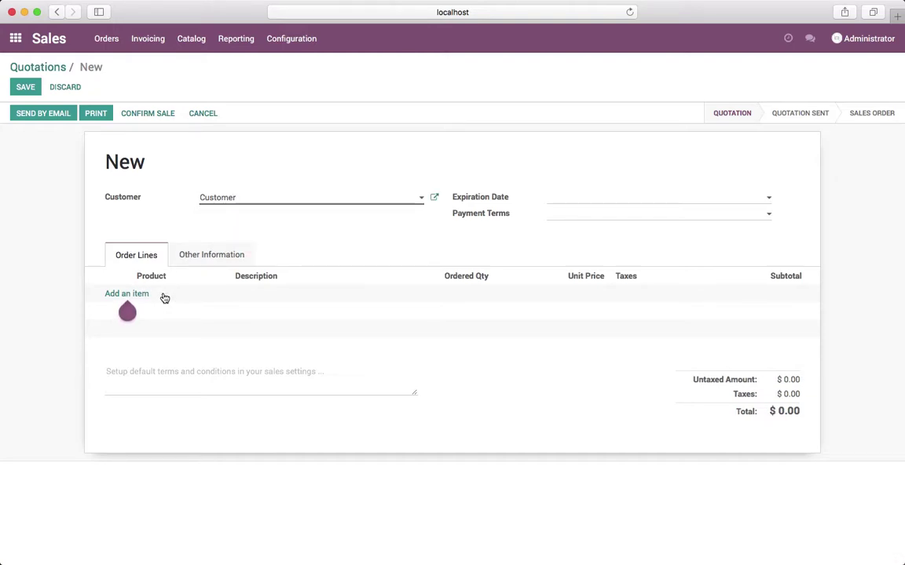
# - Add the Material product as an order line in the quotation and inspect its taxes
pyautogui.click(147, 296)
pyautogui.click(148, 294)
pyautogui.click(146, 314)
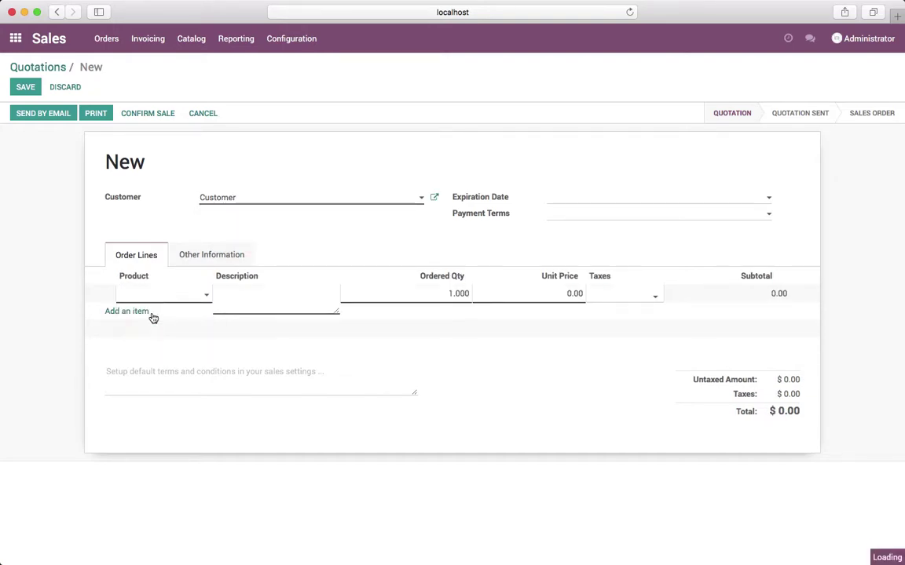
pyautogui.press('Tab')
pyautogui.press('Tab')
pyautogui.press('Tab')
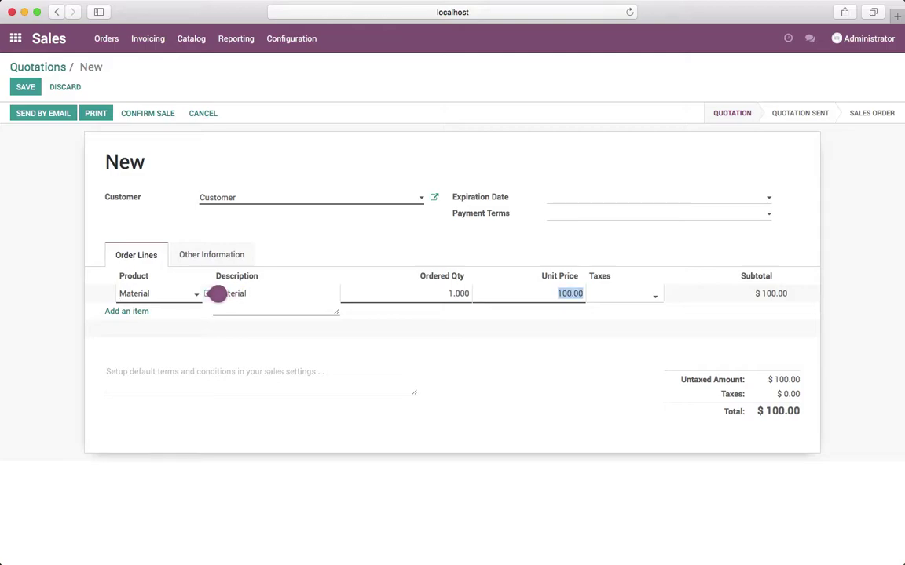
pyautogui.click(585, 353)
pyautogui.click(652, 297)
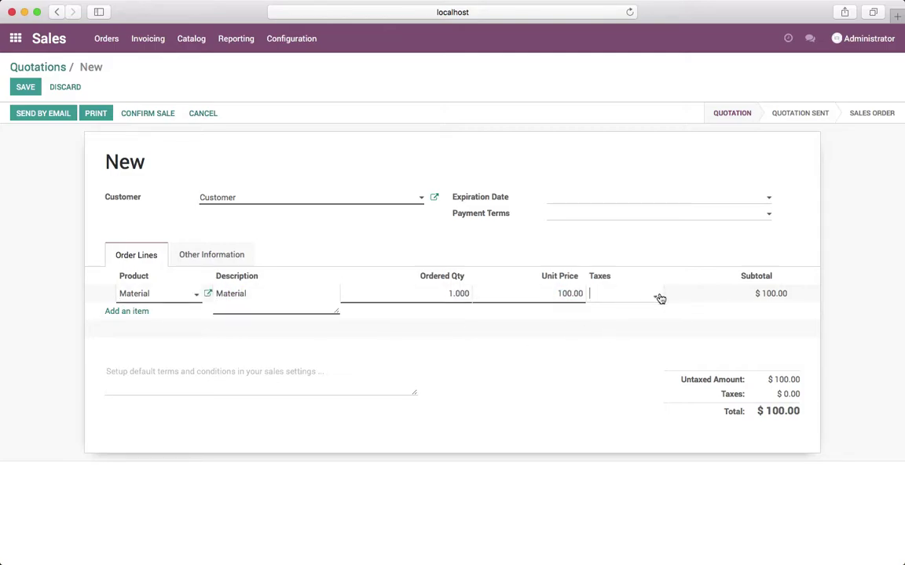
pyautogui.click(196, 293)
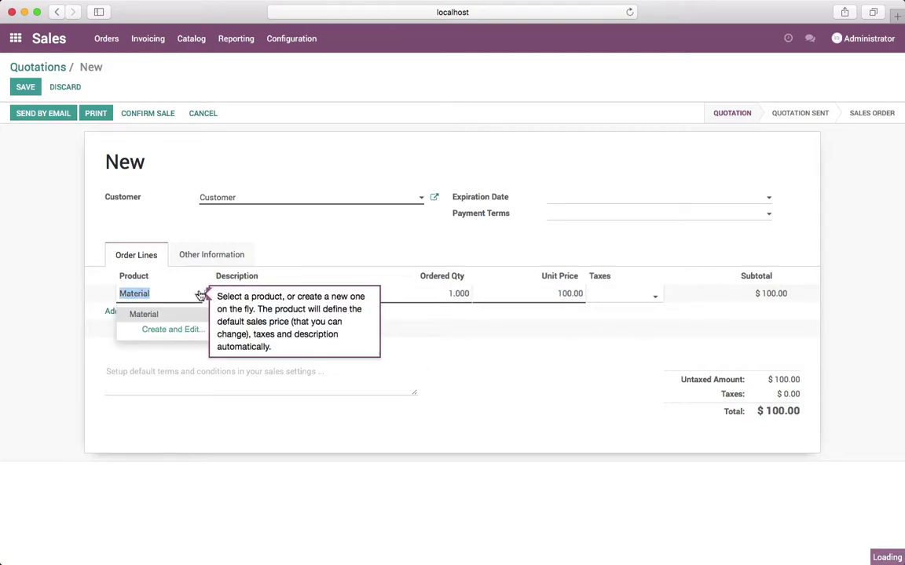
pyautogui.click(219, 139)
# - Discard the unsaved quotation and open the Material product for editing
pyautogui.click(190, 38)
pyautogui.click(201, 60)
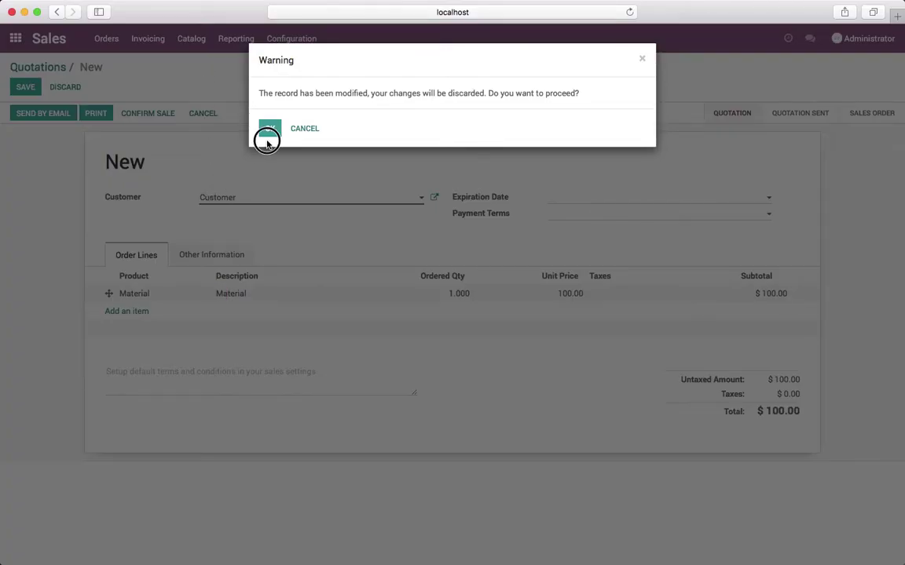
pyautogui.click(270, 131)
pyautogui.click(188, 139)
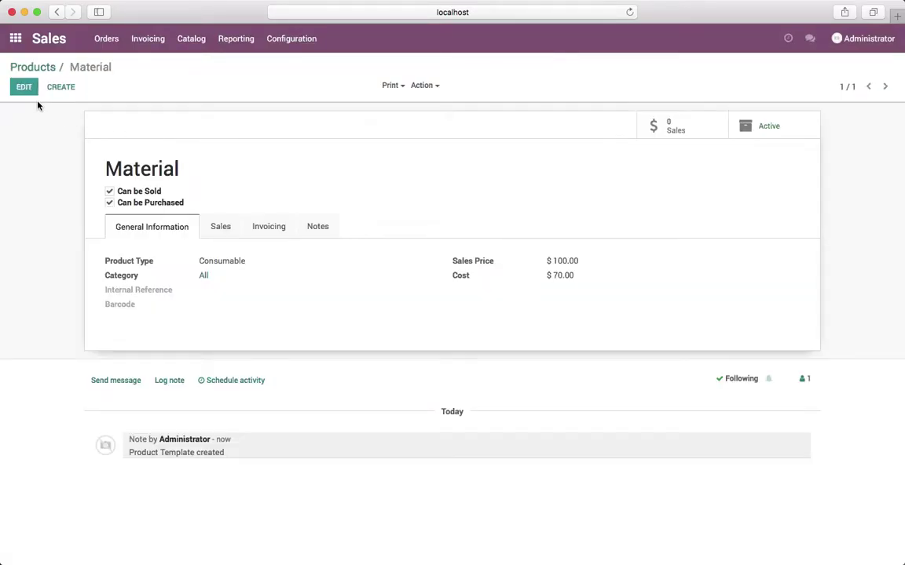
pyautogui.hotkey('alt', 'a')
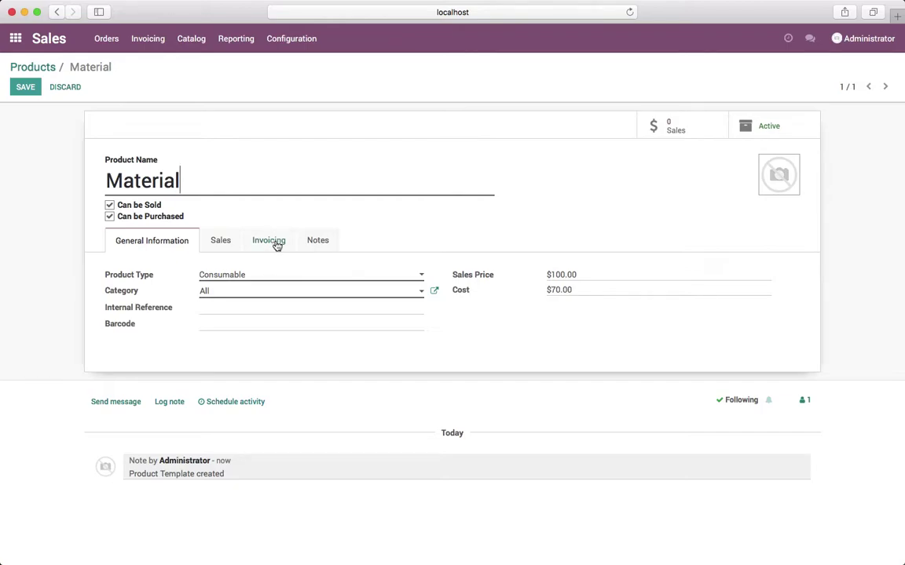
# - Set the Material product's customer taxes and vendor taxes to Tax 15.00% and save the product
pyautogui.click(279, 242)
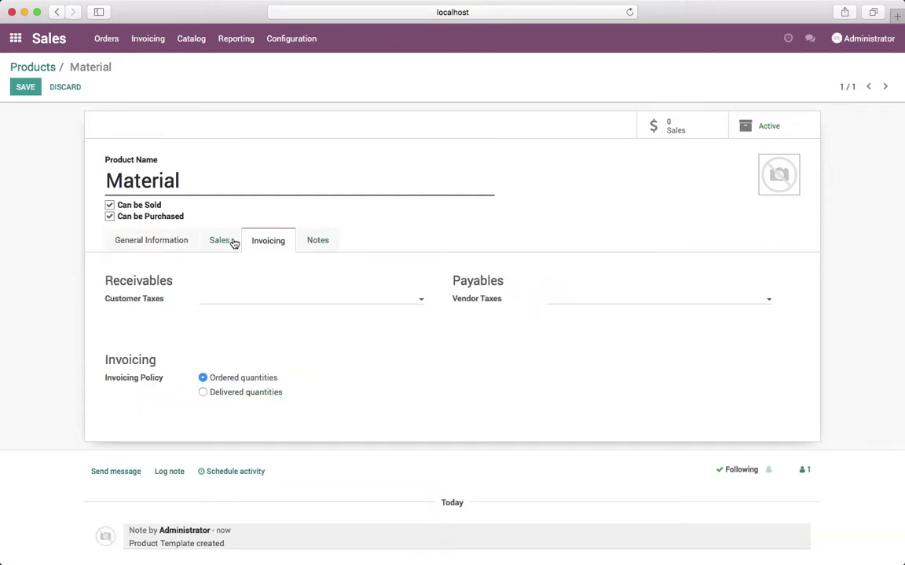
pyautogui.click(311, 246)
pyautogui.click(264, 245)
pyautogui.click(267, 304)
pyautogui.click(268, 316)
pyautogui.click(569, 300)
pyautogui.click(566, 317)
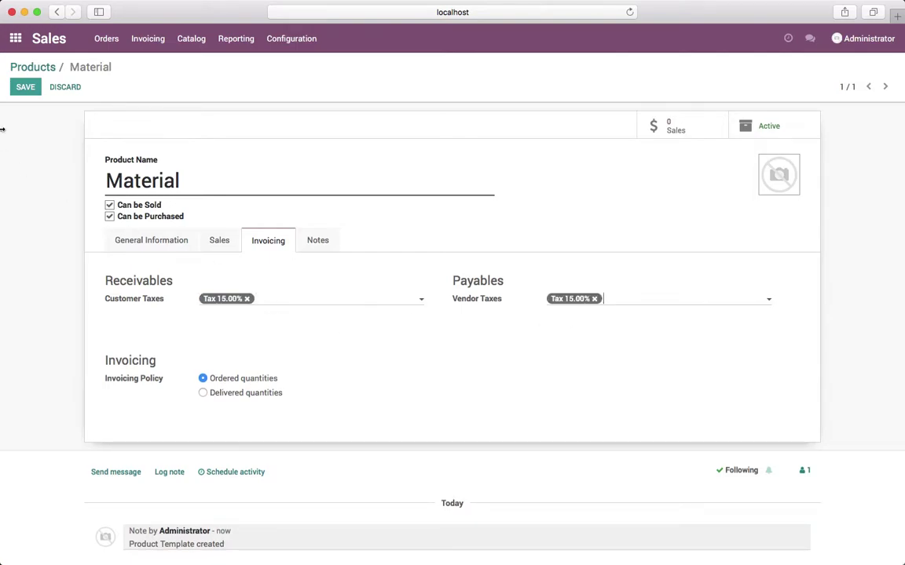
pyautogui.click(25, 88)
# - Create a new quotation for the existing customer "Customer" with Material as an order line
pyautogui.click(108, 47)
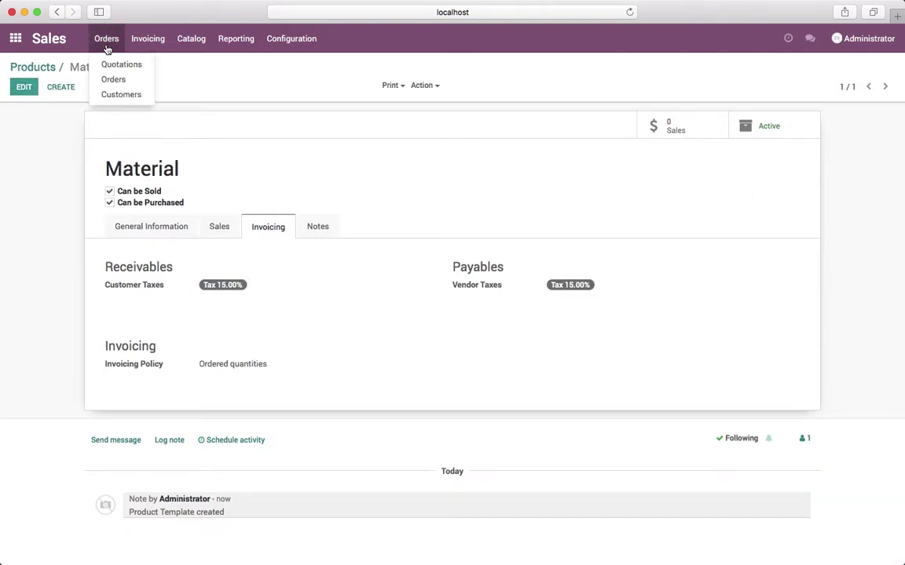
pyautogui.click(111, 64)
pyautogui.click(29, 91)
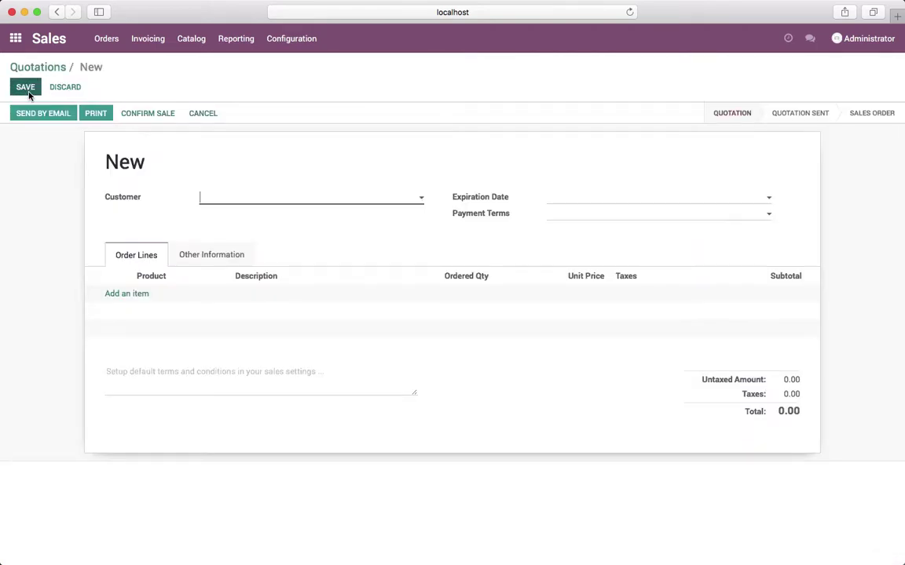
pyautogui.click(228, 201)
pyautogui.click(230, 214)
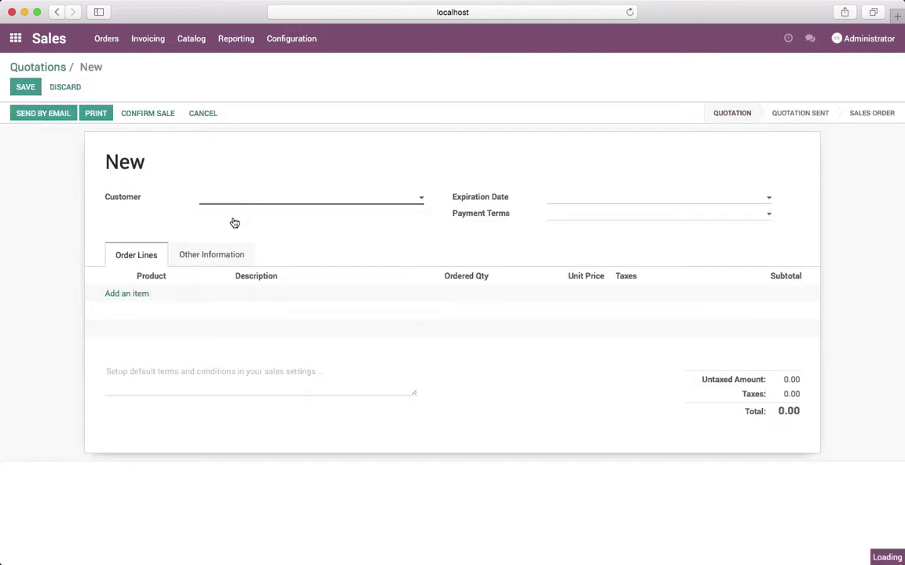
pyautogui.click(129, 294)
pyautogui.click(144, 314)
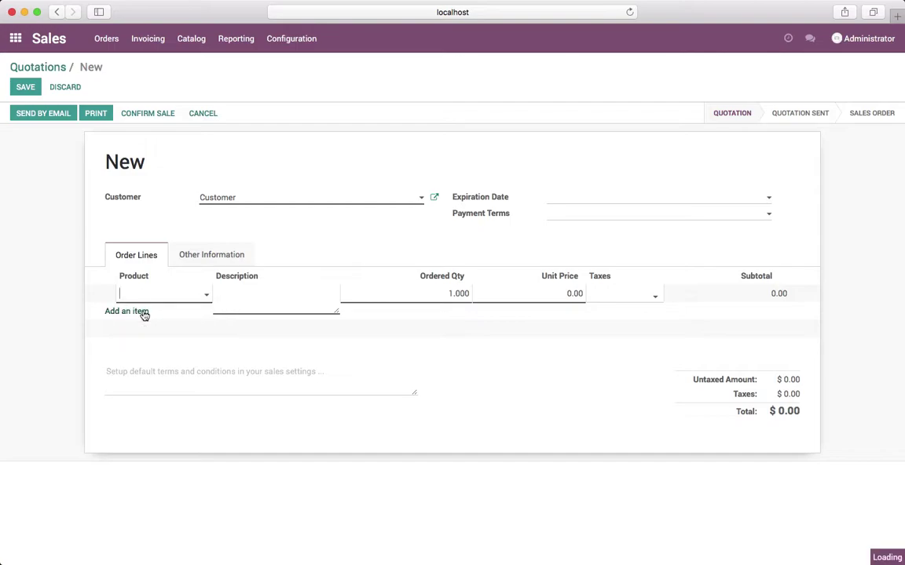
pyautogui.click(630, 349)
# - Add a second order line with a product created on the fly named "Raw Material"
pyautogui.click(137, 321)
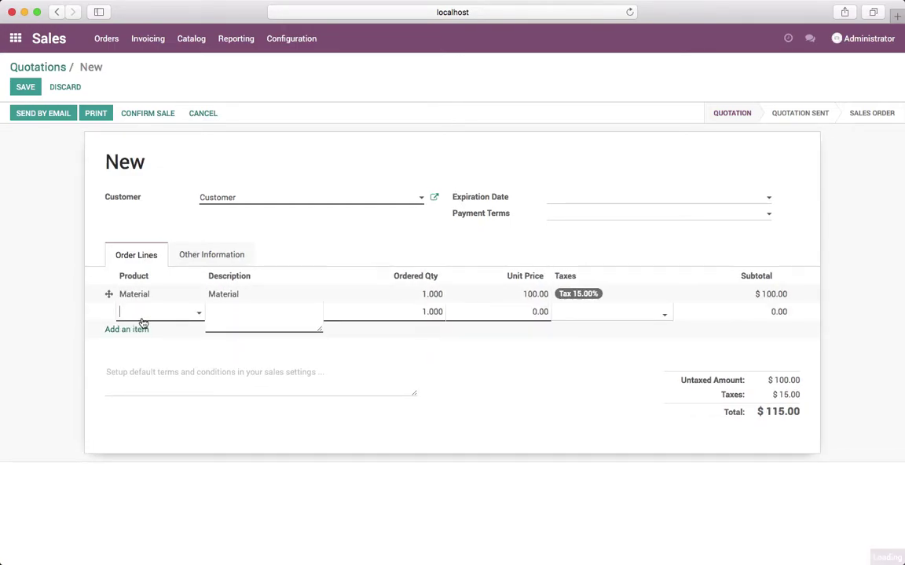
pyautogui.write('Raw Material')
pyautogui.press('Return')
pyautogui.press('Tab')
pyautogui.press('Tab')
pyautogui.press('Tab')
pyautogui.click(680, 369)
pyautogui.click(551, 321)
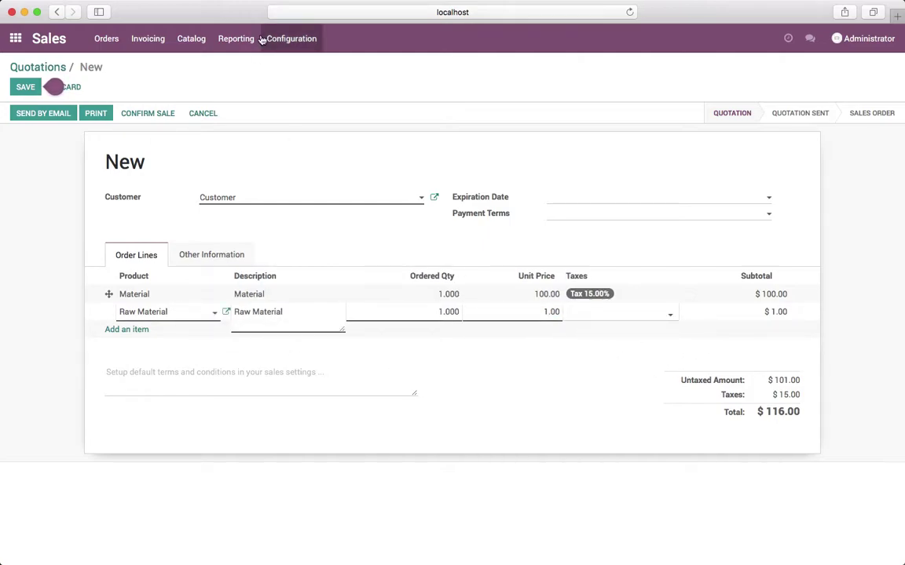
# - Discard the unsaved quotation and open the configuration settings of the Invoicing app
pyautogui.click(14, 41)
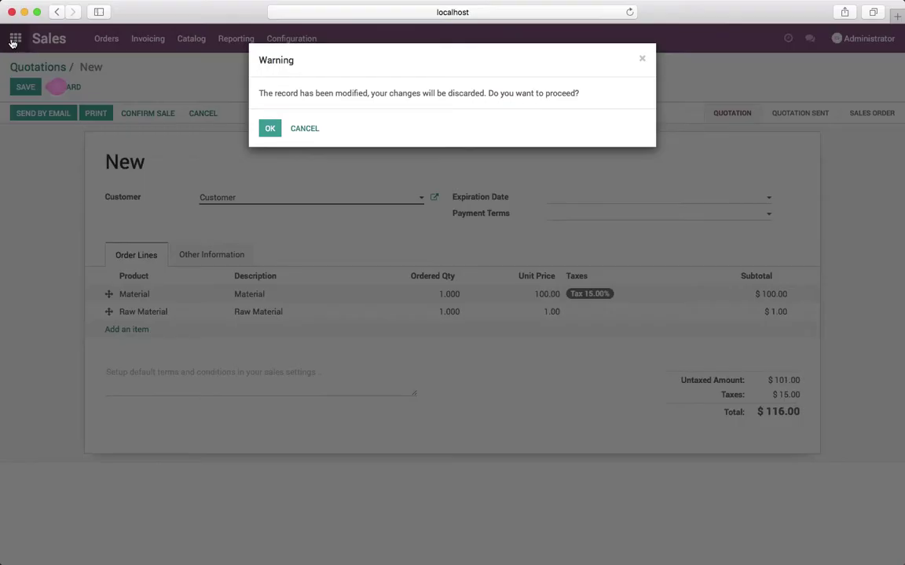
pyautogui.click(267, 128)
pyautogui.click(421, 142)
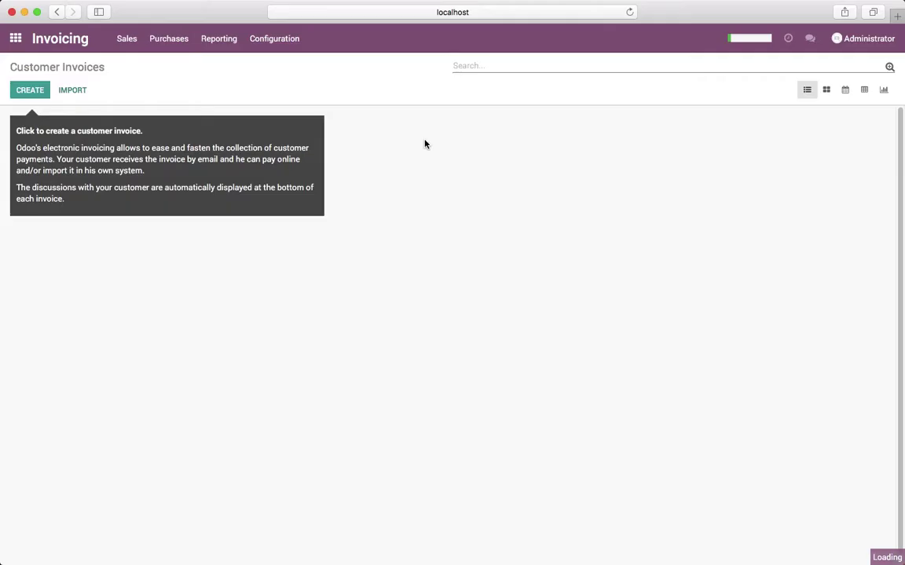
pyautogui.click(278, 38)
pyautogui.click(285, 64)
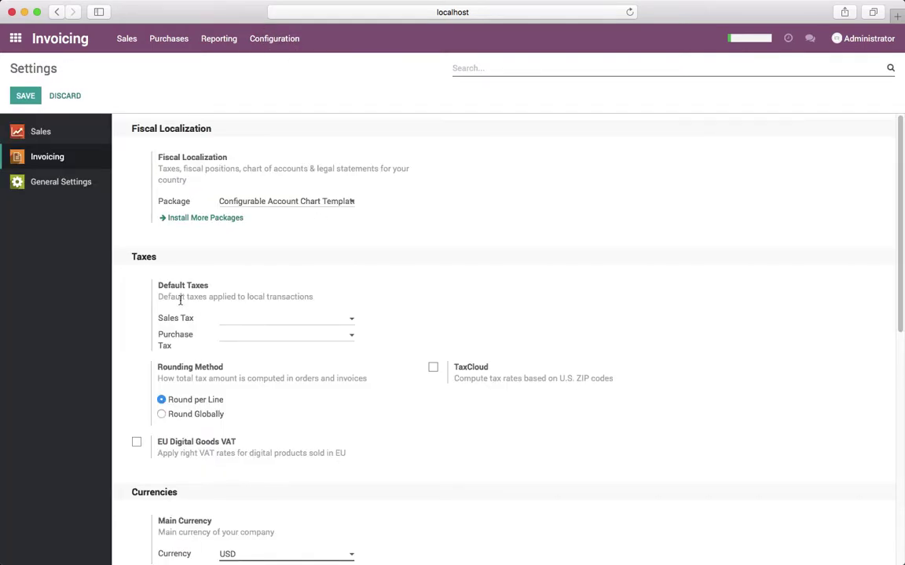
# - Set the default sales tax and purchase tax to Tax 15.00% and save the settings
pyautogui.click(312, 321)
pyautogui.click(309, 336)
pyautogui.click(318, 341)
pyautogui.click(320, 360)
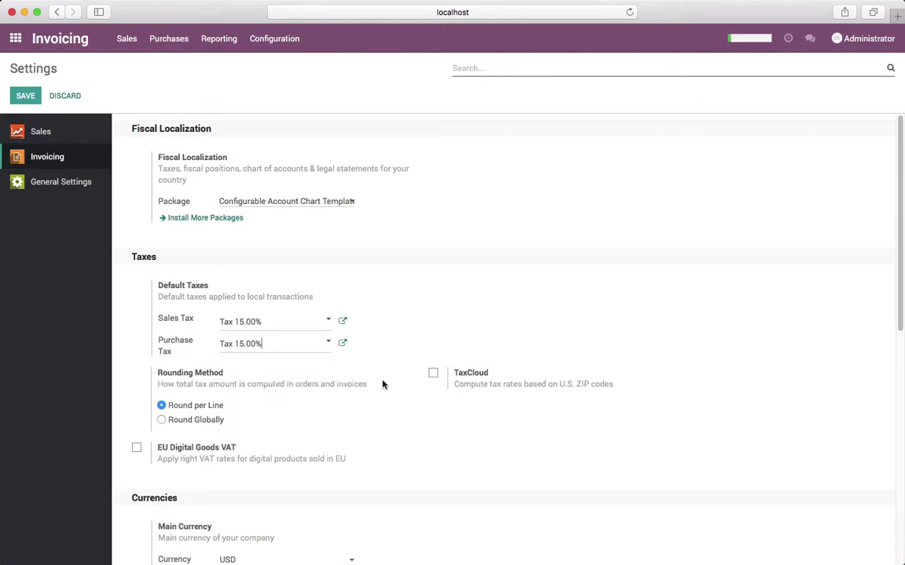
pyautogui.click(31, 95)
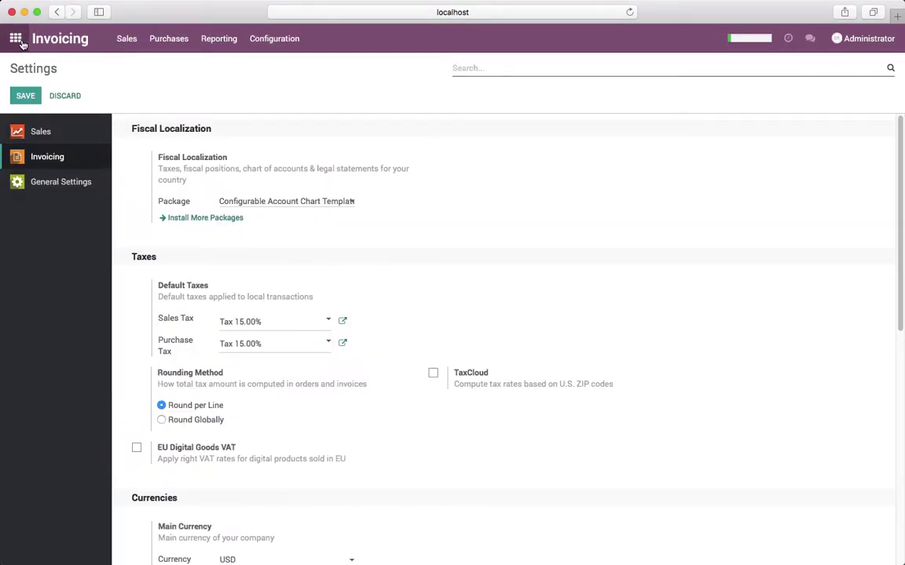
# - Switch to the Sales app and archive the existing Raw Material product from the catalog
pyautogui.click(16, 38)
pyautogui.click(318, 140)
pyautogui.click(192, 38)
pyautogui.click(185, 64)
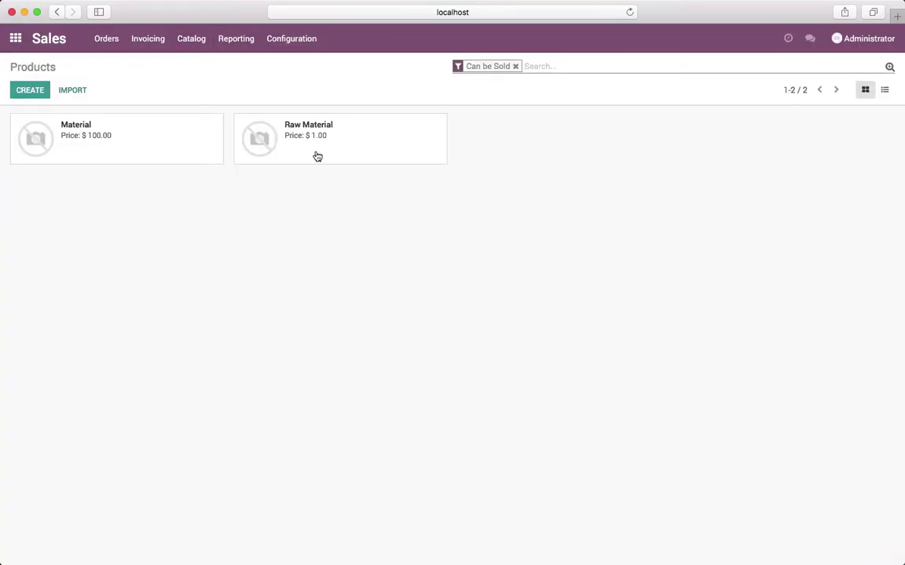
pyautogui.click(315, 155)
pyautogui.click(792, 128)
pyautogui.click(33, 66)
# - Start a new product, check its default customer and vendor taxes, and name it "Raw Material"
pyautogui.click(31, 91)
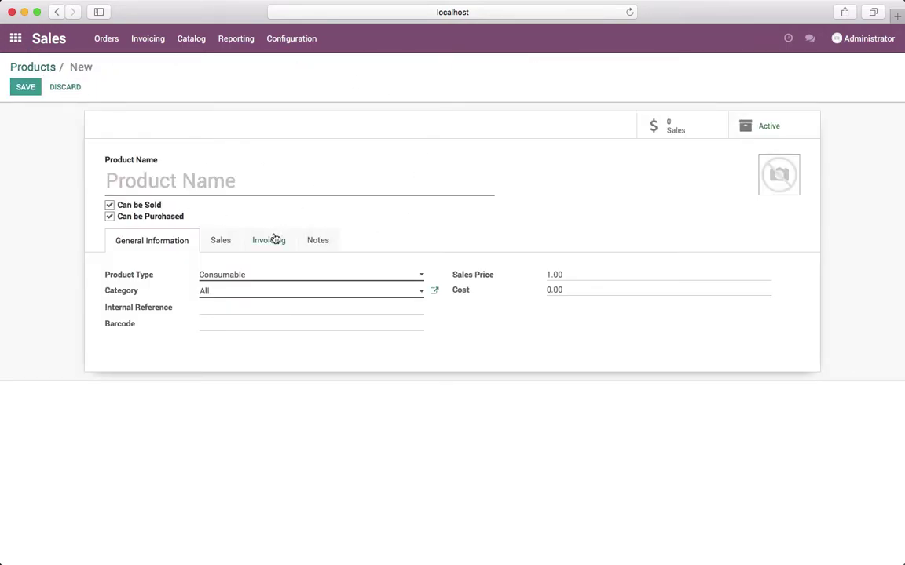
pyautogui.click(275, 239)
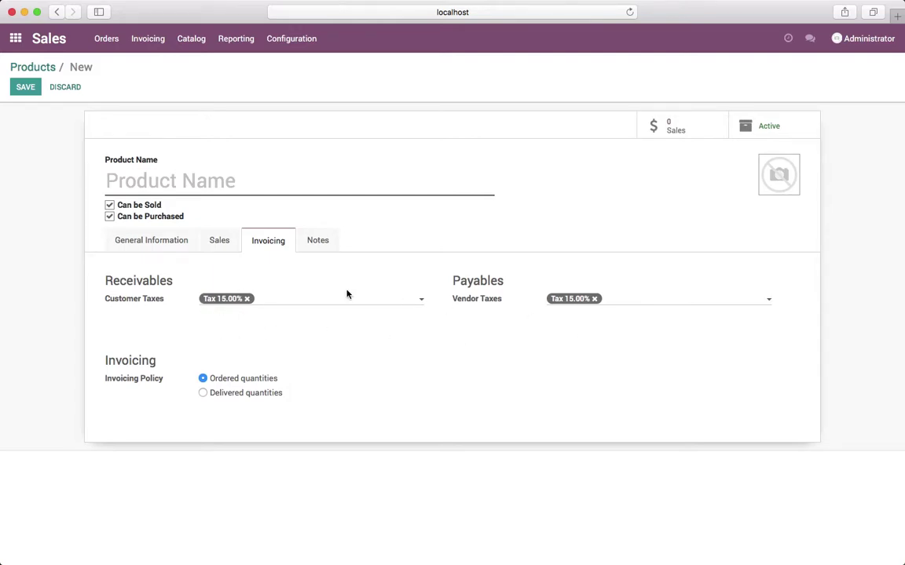
pyautogui.click(175, 180)
pyautogui.write('Rw')
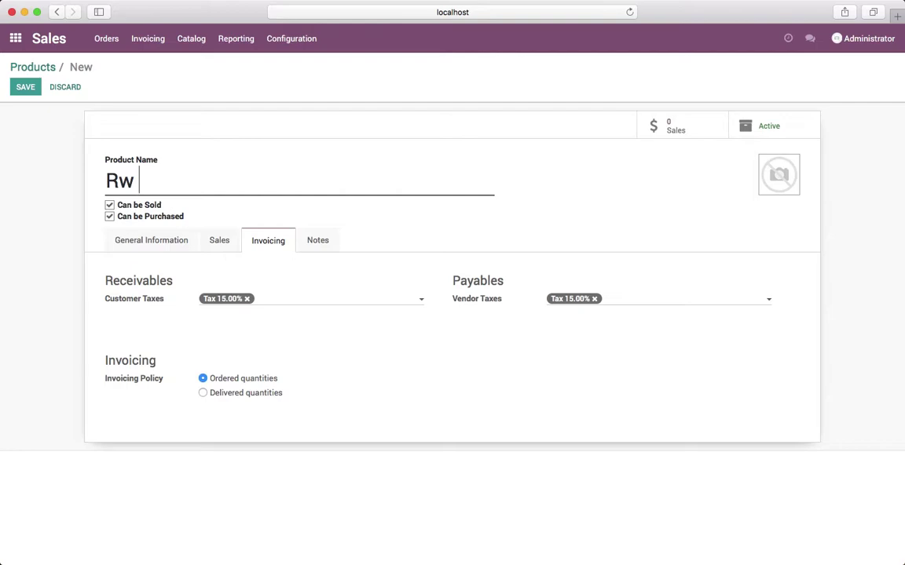
pyautogui.press('BackSpace')
pyautogui.press('BackSpace')
pyautogui.press('BackSpace')
pyautogui.write('Raw Material')
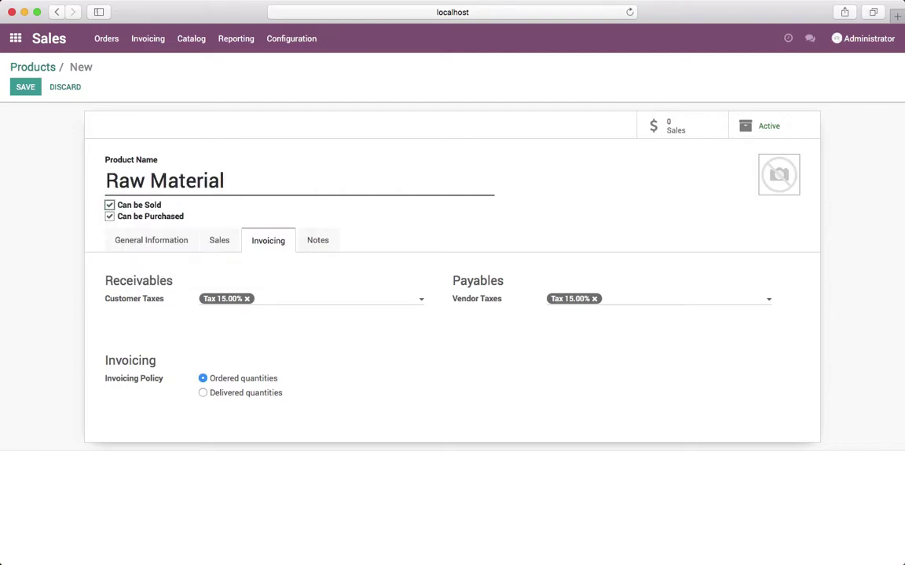
# - Set the Raw Material product's sales price to 200 and cost to 130, and save it
pyautogui.click(188, 240)
pyautogui.click(534, 275)
pyautogui.write('1')
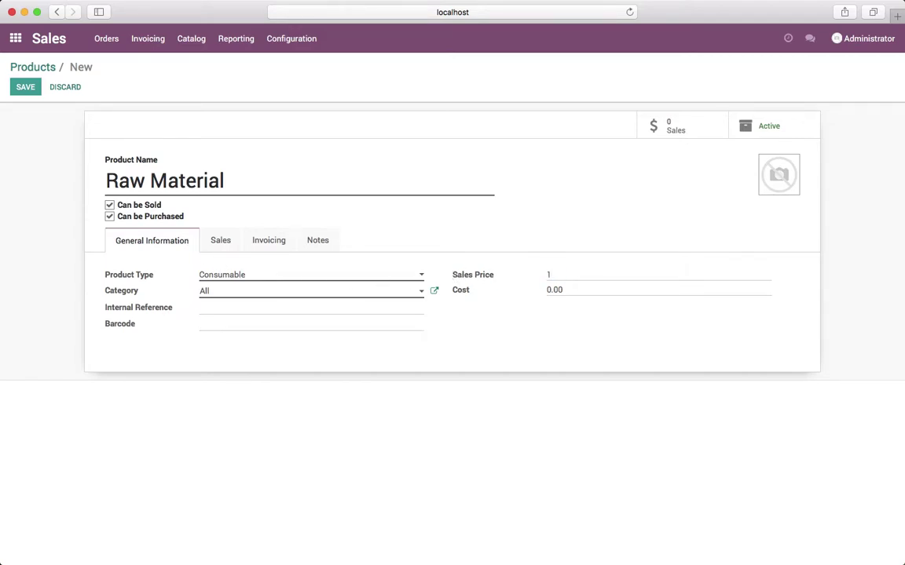
pyautogui.click(569, 290)
pyautogui.write('230')
pyautogui.press('super+a')
pyautogui.write('2')
pyautogui.click(26, 87)
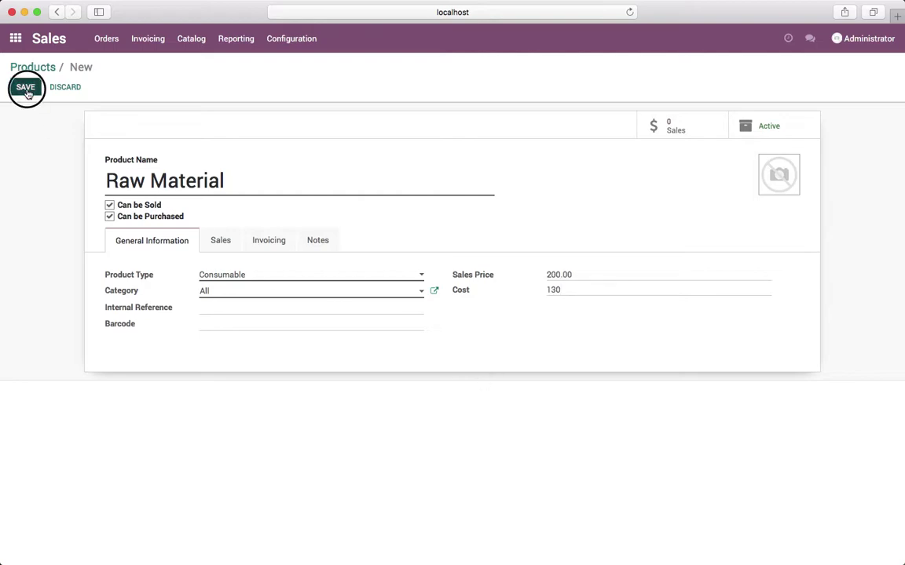
# - Create and save a quotation for the customer "Customer" with one Material line and one Raw Material line
pyautogui.click(32, 68)
pyautogui.click(106, 38)
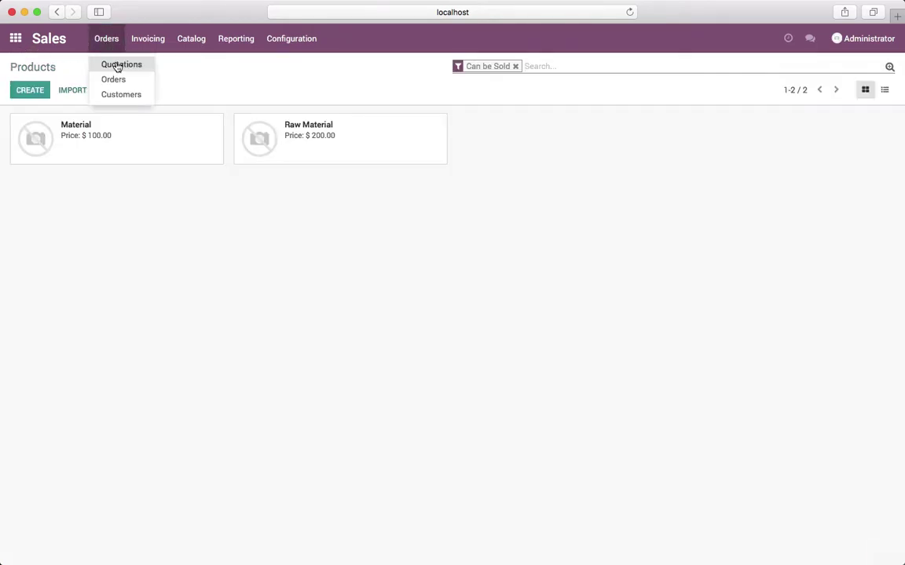
pyautogui.click(118, 65)
pyautogui.click(29, 91)
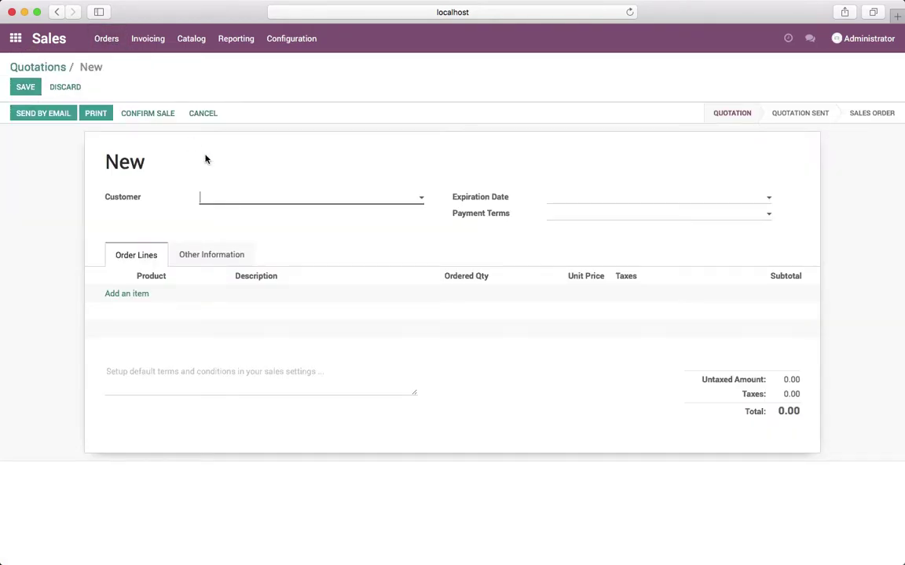
pyautogui.click(131, 296)
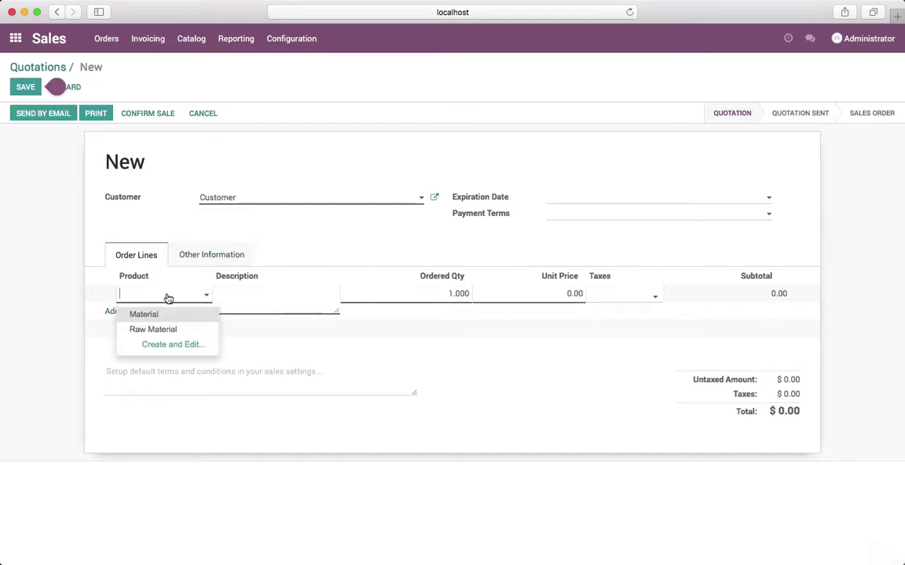
pyautogui.click(167, 315)
pyautogui.click(128, 313)
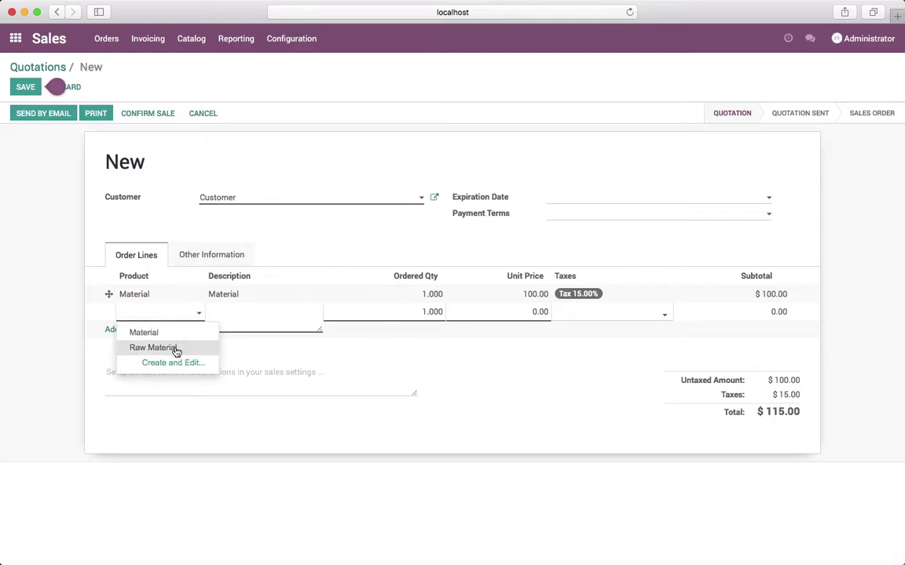
pyautogui.click(181, 347)
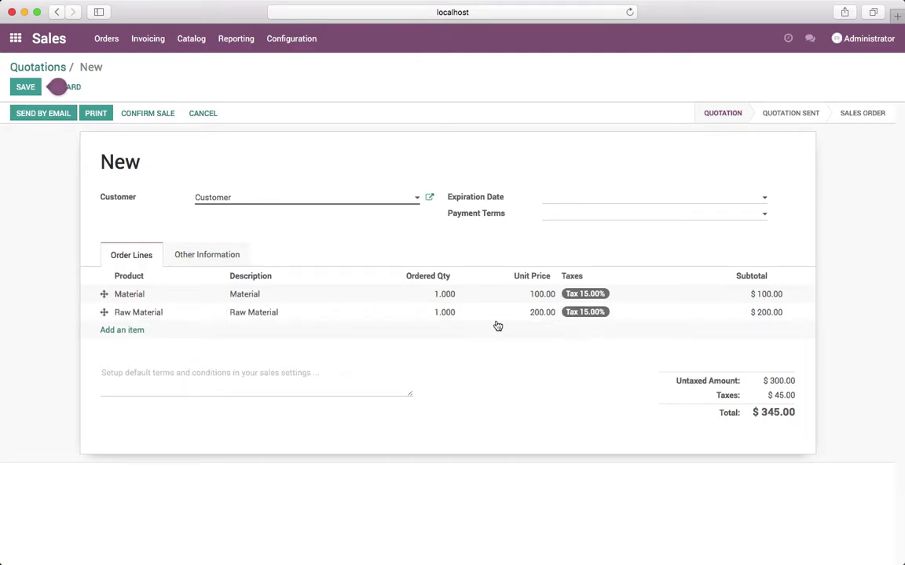
pyautogui.click(25, 87)
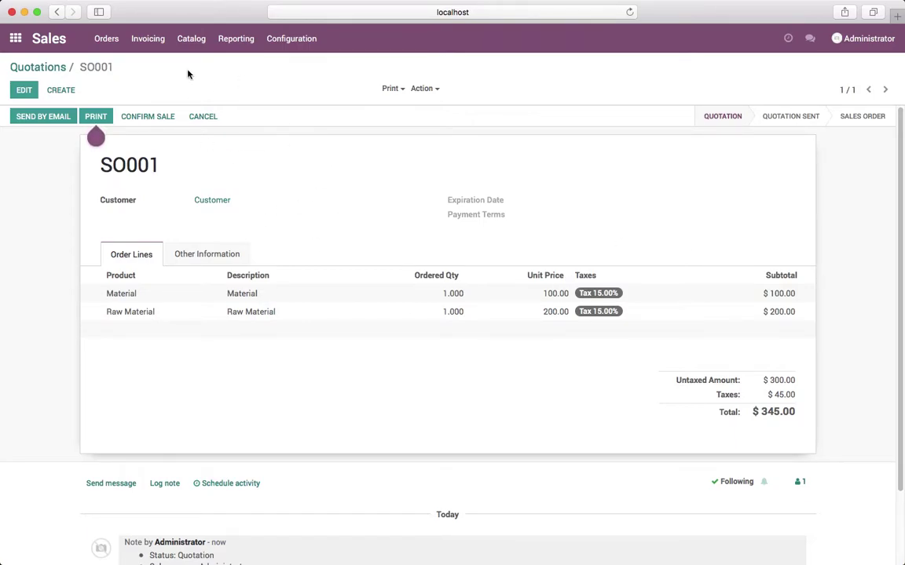
# - Start a new individual customer record in the Sales app named "China Export"
pyautogui.click(113, 43)
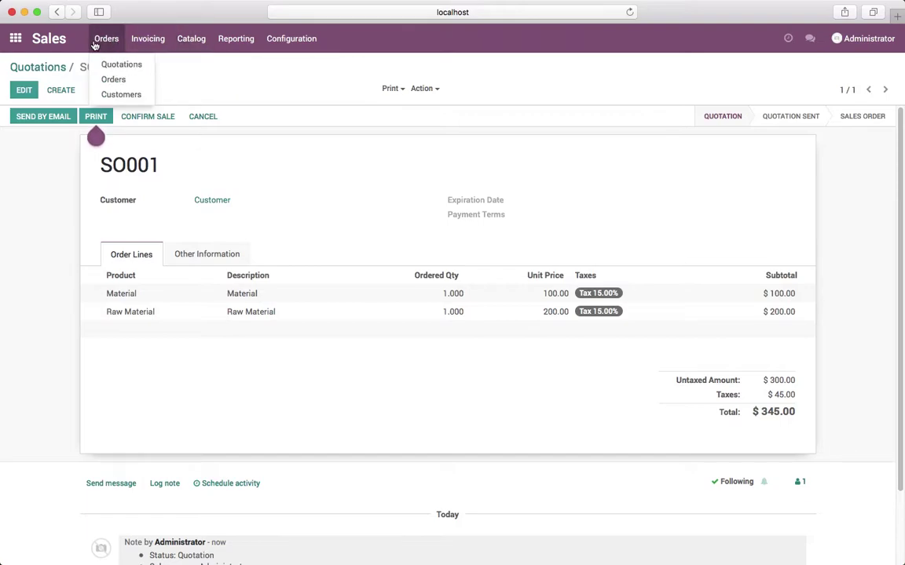
pyautogui.click(118, 94)
pyautogui.click(28, 90)
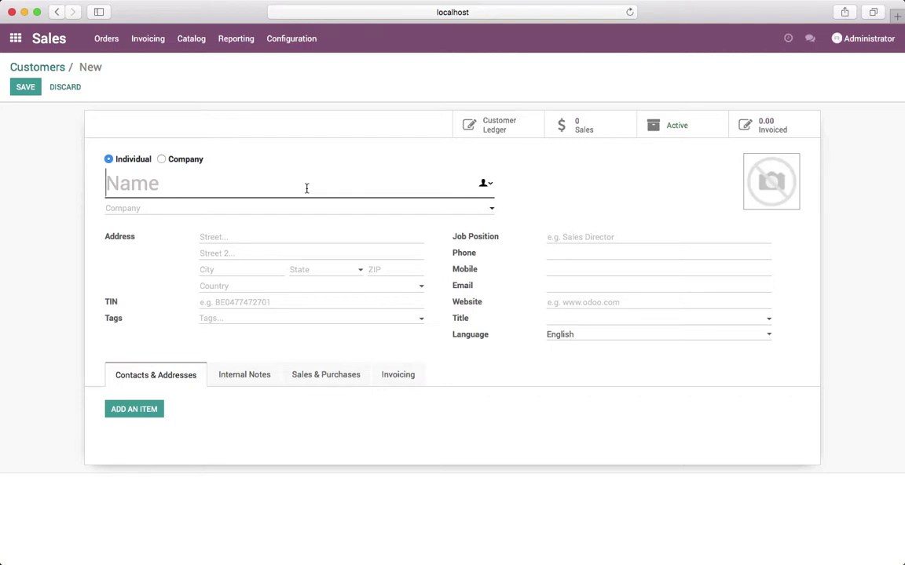
pyautogui.write('China Export')
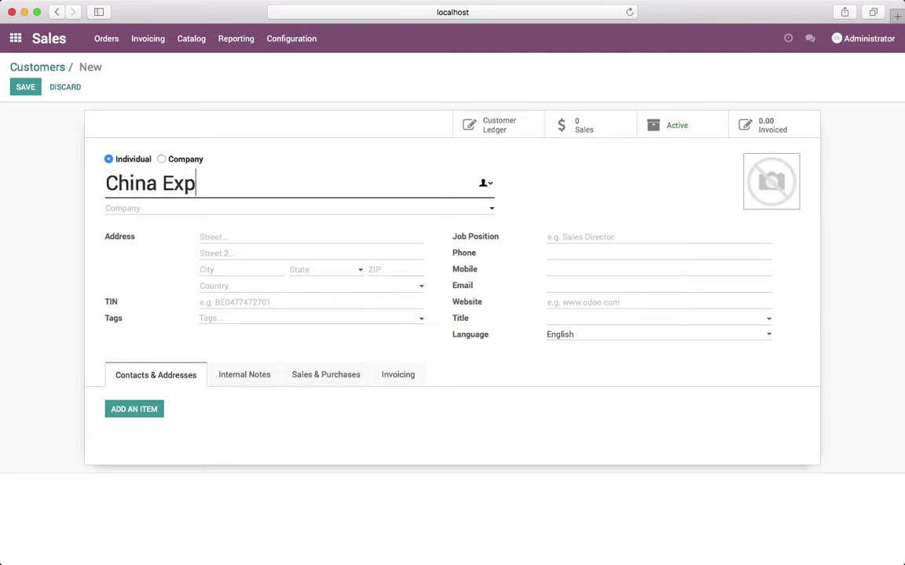
pyautogui.press('Tab')
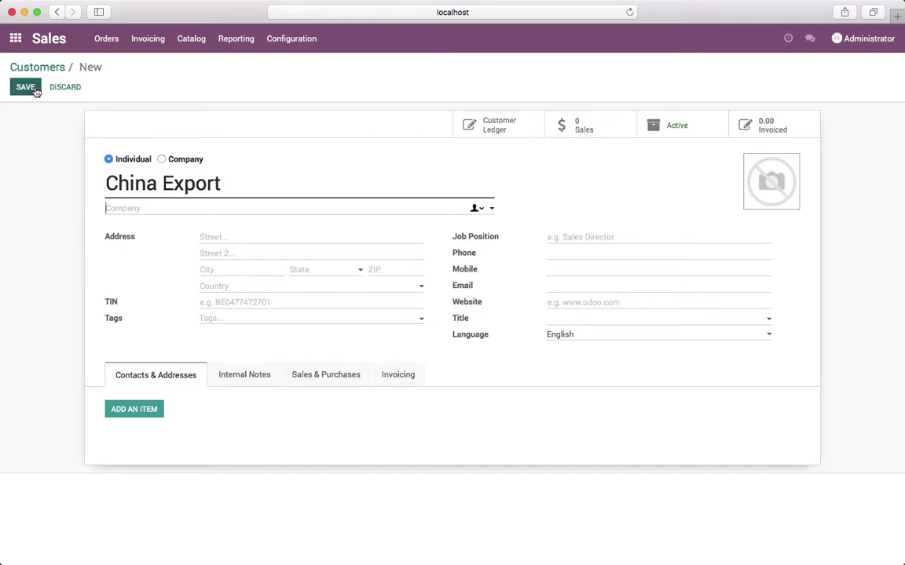
# - Add the internal note "customer outside our country or state, and we have to apply 20% instead of 15% tax" and save the customer
pyautogui.click(245, 375)
pyautogui.write('cu')
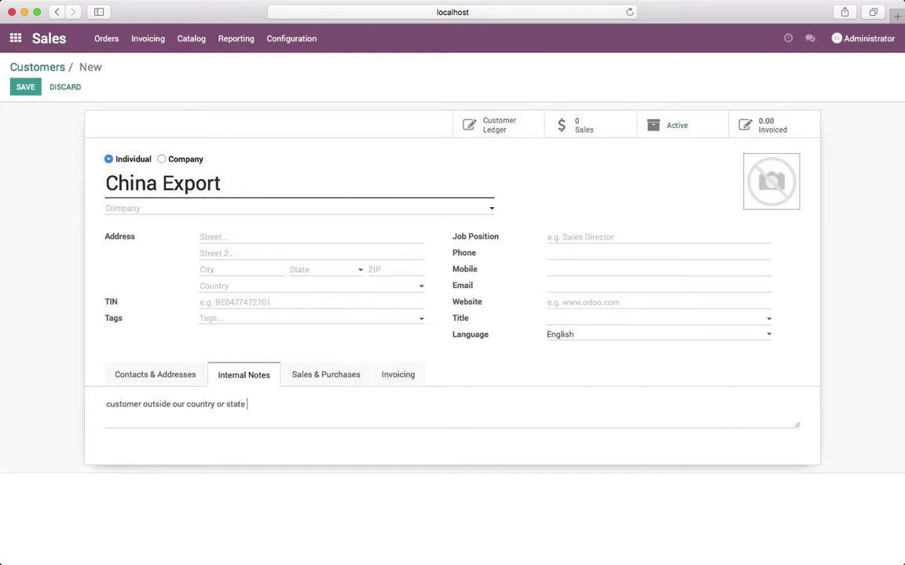
pyautogui.write(', and we have to apply 20')
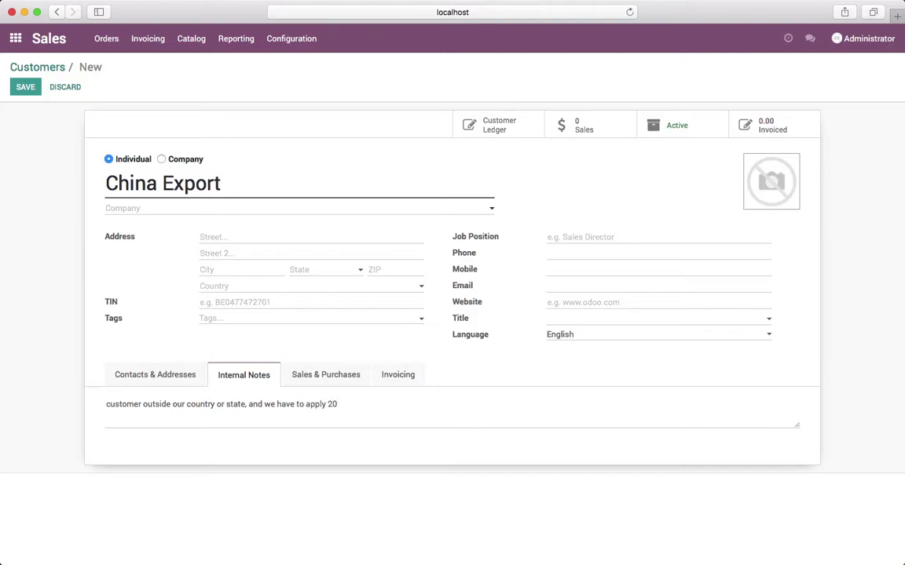
pyautogui.write('d')
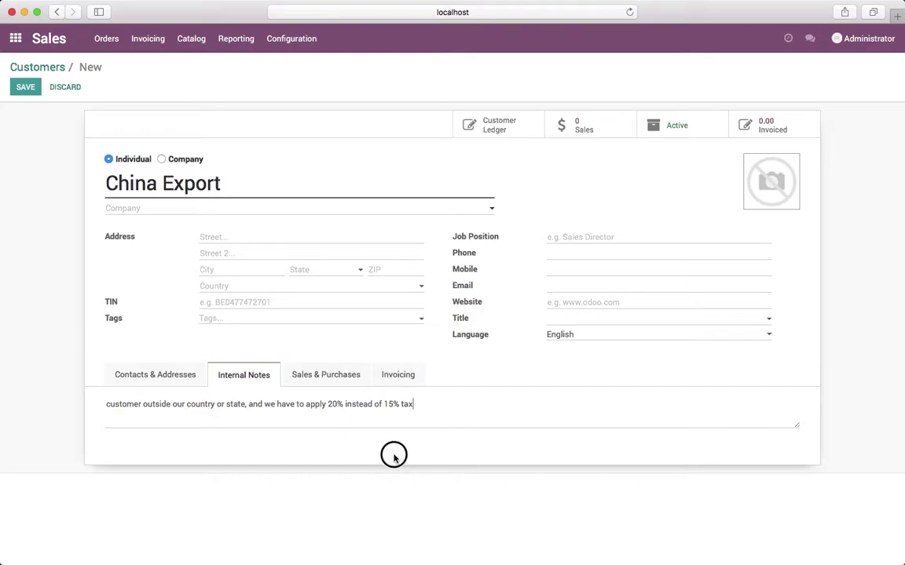
pyautogui.click(25, 88)
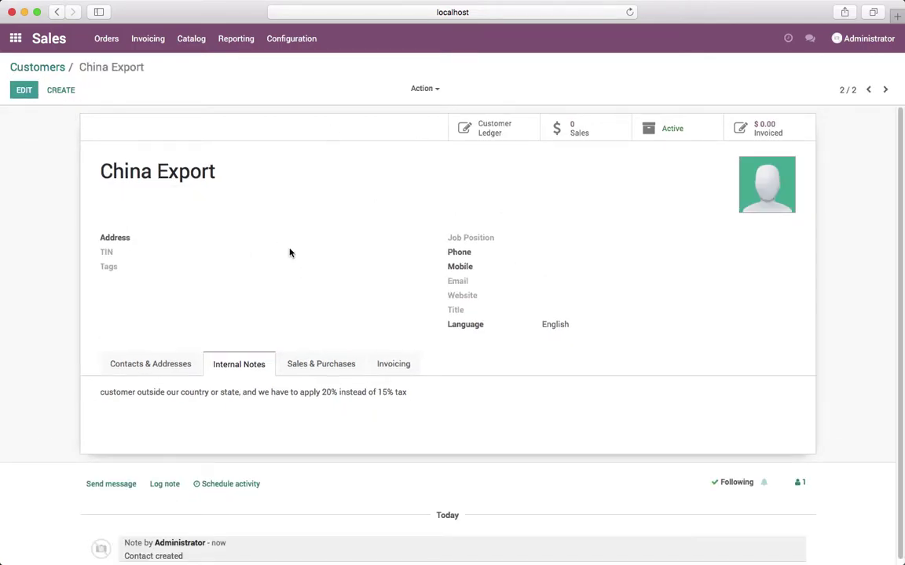
# - Switch to the Invoicing app and create a Sales tax named "Export Tax @ 20%" with an amount of 20%
pyautogui.click(15, 41)
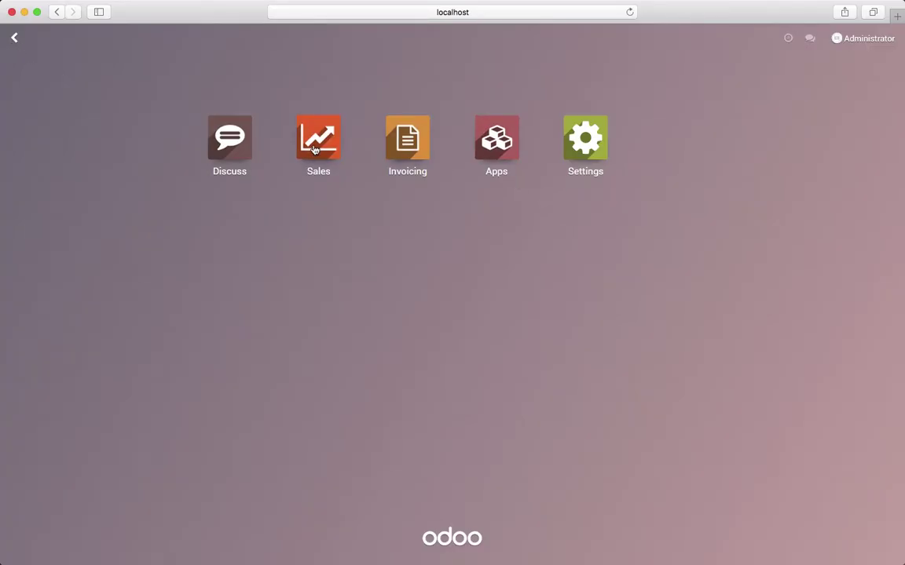
pyautogui.click(402, 141)
pyautogui.click(286, 40)
pyautogui.click(295, 103)
pyautogui.click(30, 89)
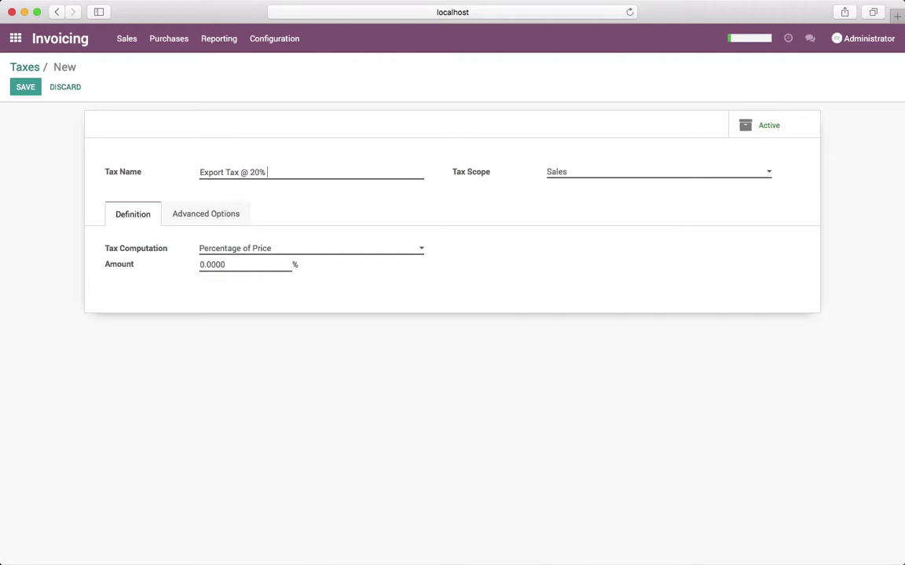
pyautogui.doubleClick(233, 172)
pyautogui.doubleClick(260, 264)
pyautogui.write('20')
pyautogui.click(25, 86)
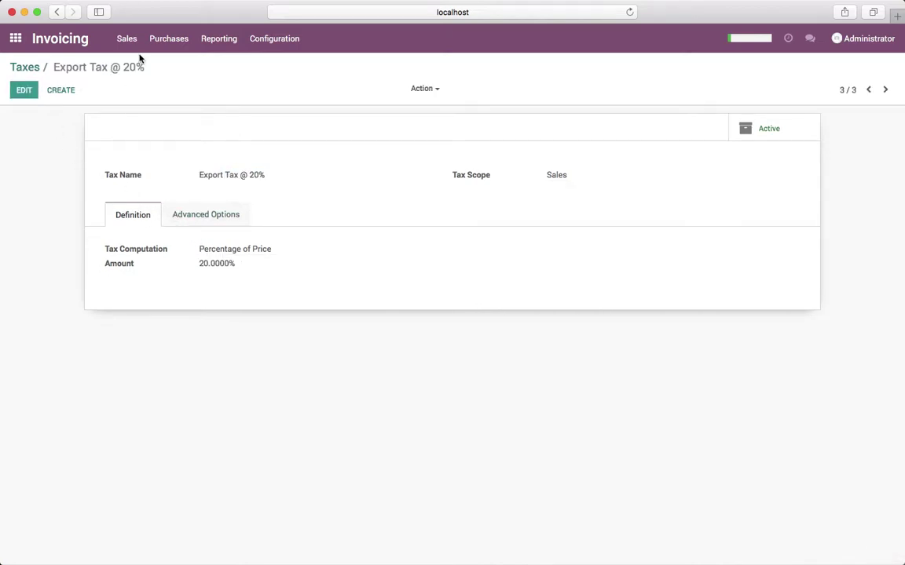
# - Rename the new 20% tax as "Export Duty @ 20%" and save it
pyautogui.click(24, 90)
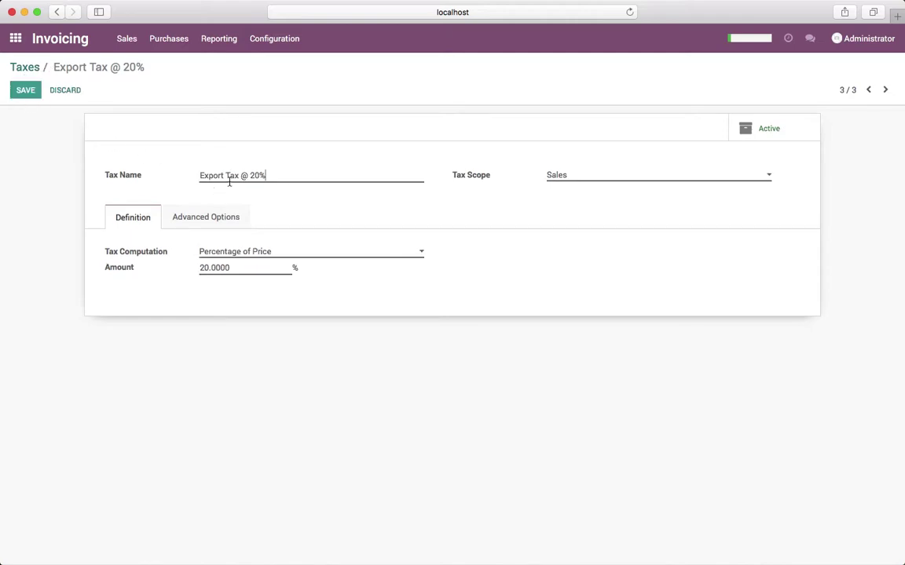
pyautogui.write('Duty')
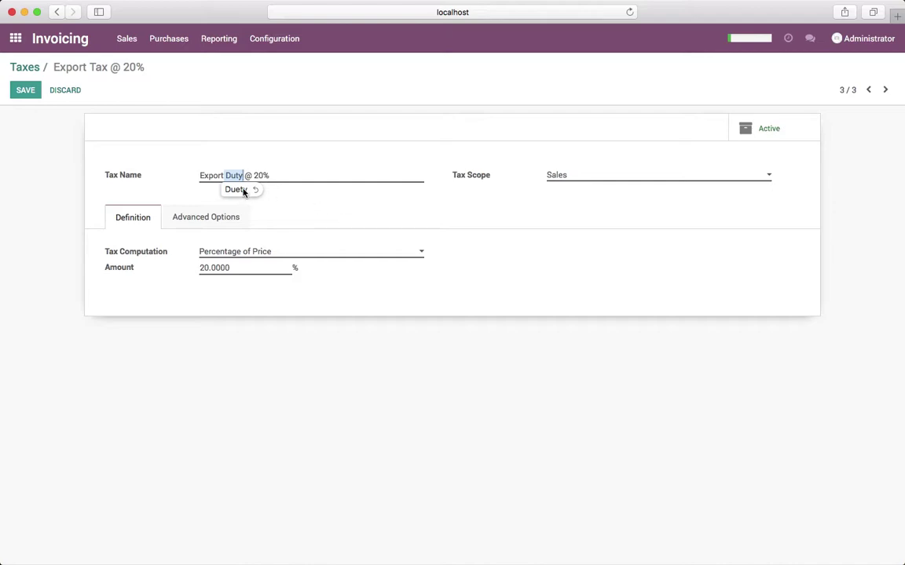
pyautogui.click(25, 90)
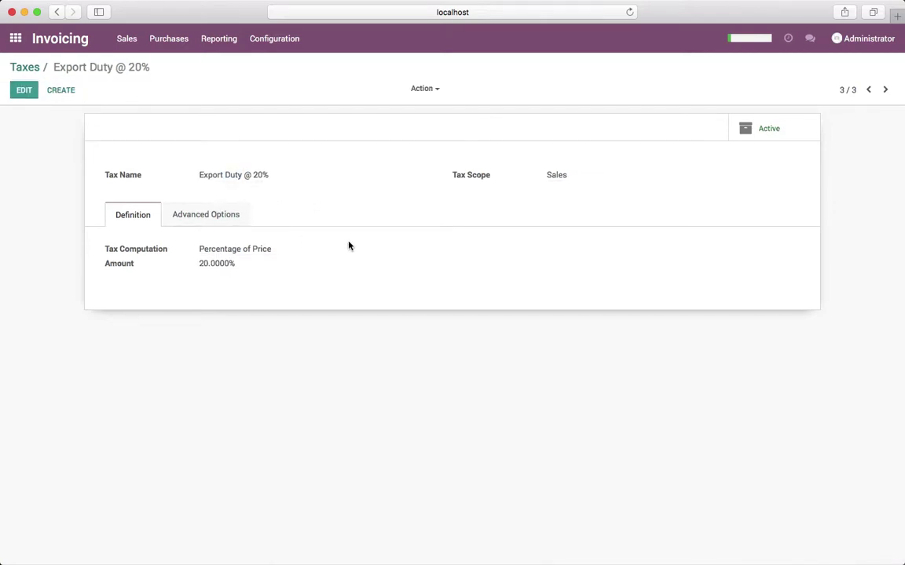
# - Return to the Sales app and start a quotation for China Export with a Material line
pyautogui.click(25, 70)
pyautogui.click(22, 48)
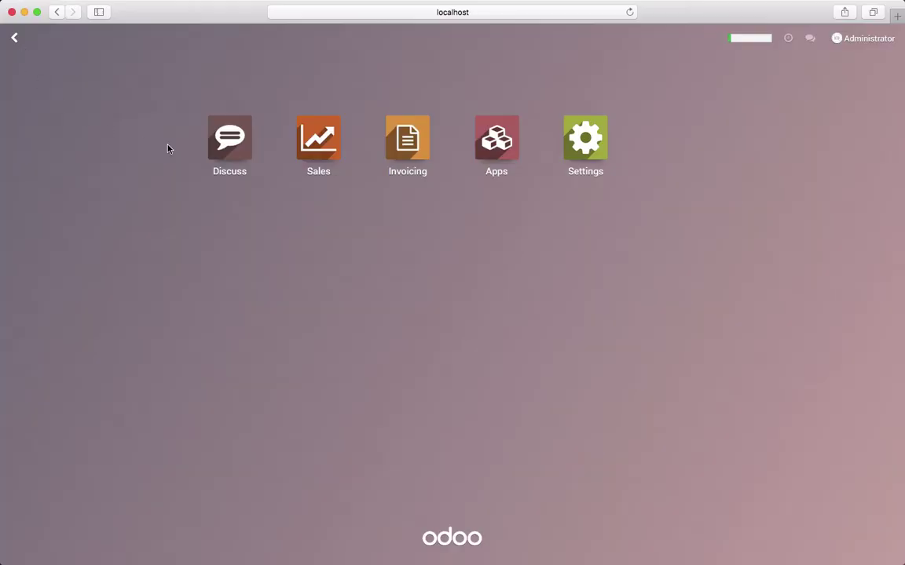
pyautogui.click(317, 138)
pyautogui.click(108, 45)
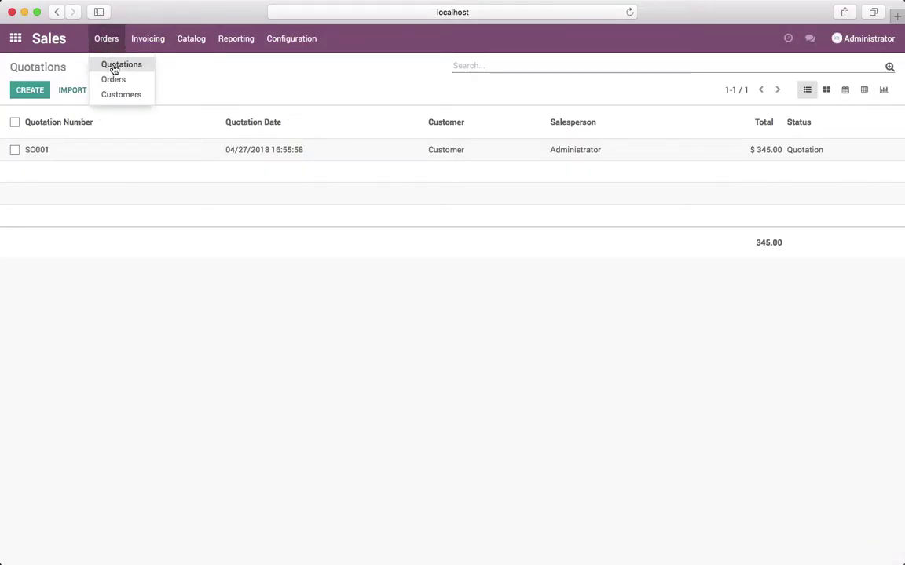
pyautogui.click(110, 65)
pyautogui.hotkey('alt', 'c')
pyautogui.click(298, 198)
pyautogui.click(279, 214)
pyautogui.click(137, 294)
pyautogui.click(162, 315)
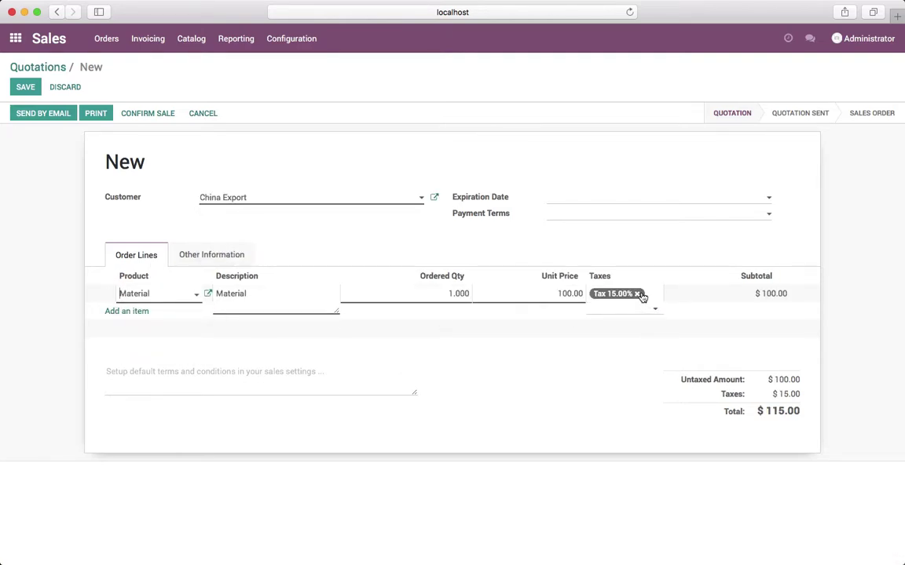
# - Replace the Material line's tax with Export Duty @ 20%, then leave and discard the unsaved quotation
pyautogui.click(637, 293)
pyautogui.click(640, 305)
pyautogui.click(636, 326)
pyautogui.click(644, 401)
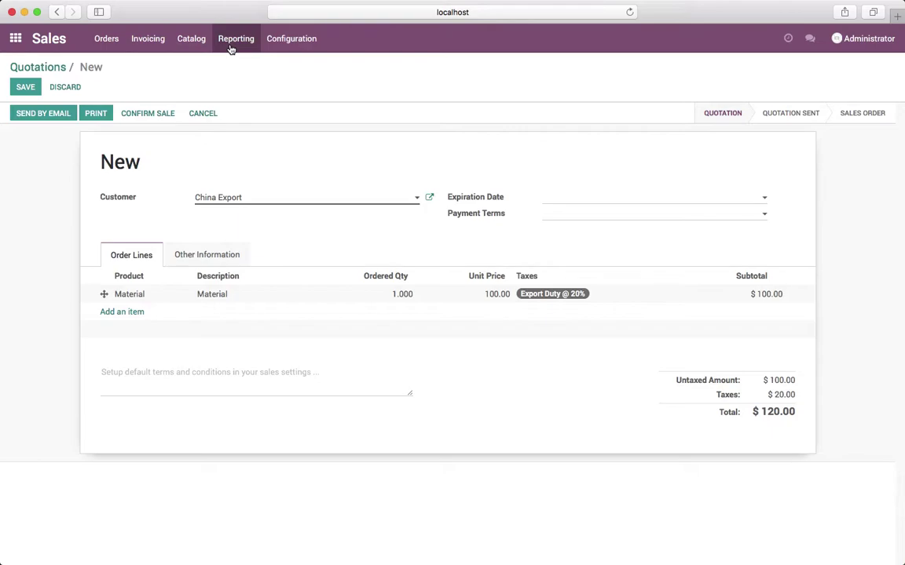
pyautogui.click(15, 45)
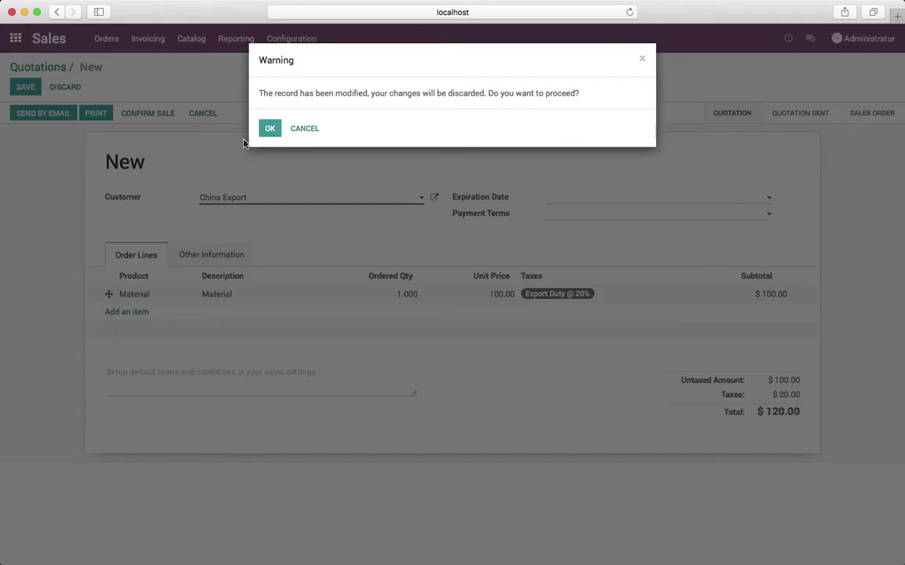
pyautogui.click(267, 129)
# - Switch to the Invoicing app and start a new fiscal position named "Export Customer"
pyautogui.click(406, 139)
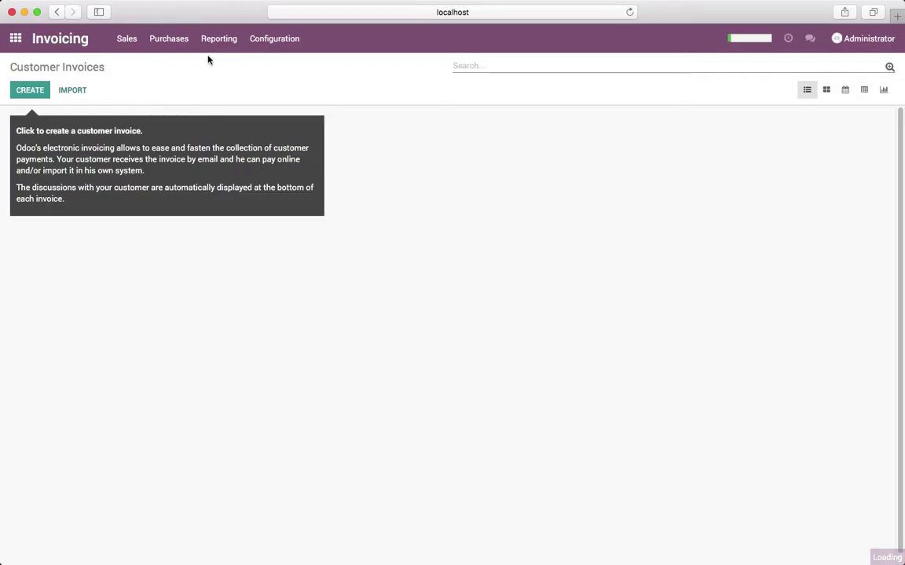
pyautogui.click(269, 40)
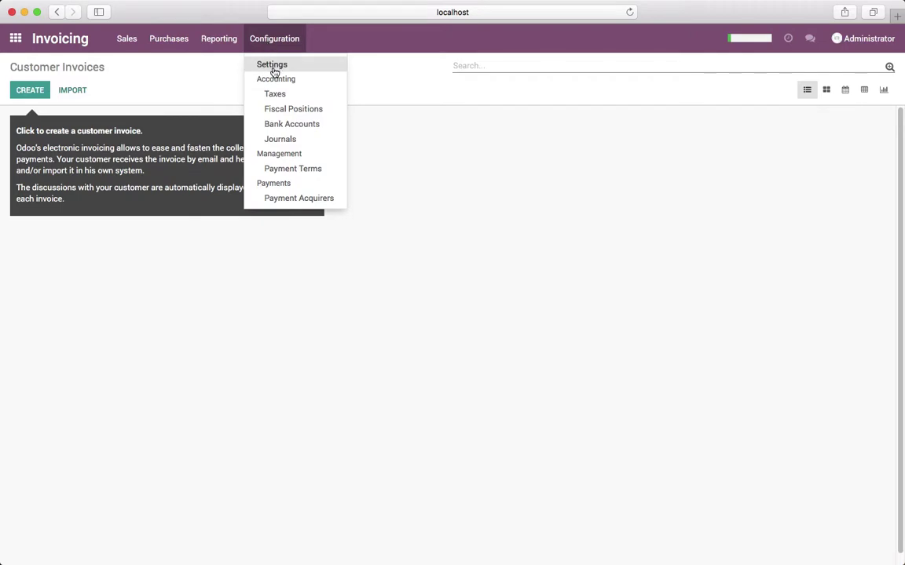
pyautogui.click(285, 114)
pyautogui.click(29, 89)
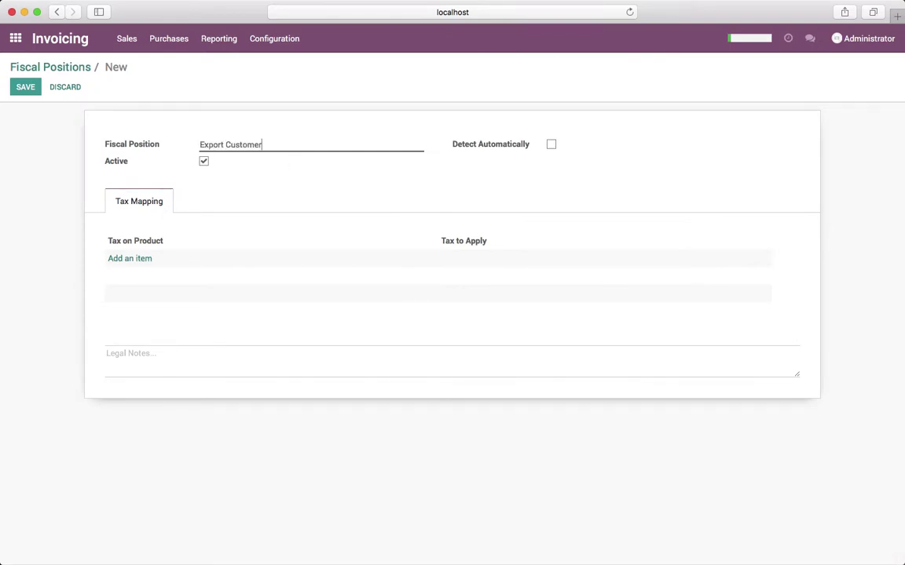
# - Map the product tax Tax 15.00% to Export Duty @ 20% in the fiscal position and save it
pyautogui.click(134, 259)
pyautogui.click(157, 260)
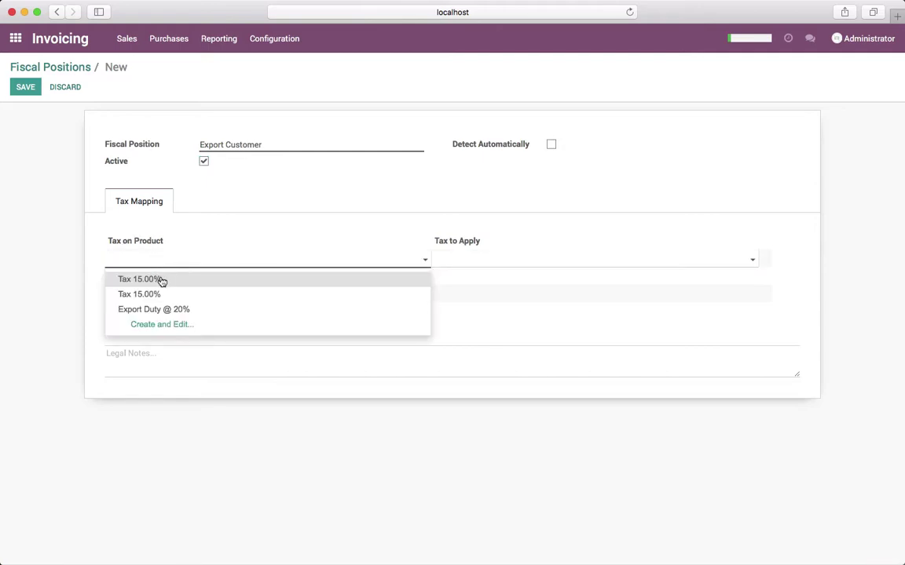
pyautogui.click(157, 282)
pyautogui.click(420, 210)
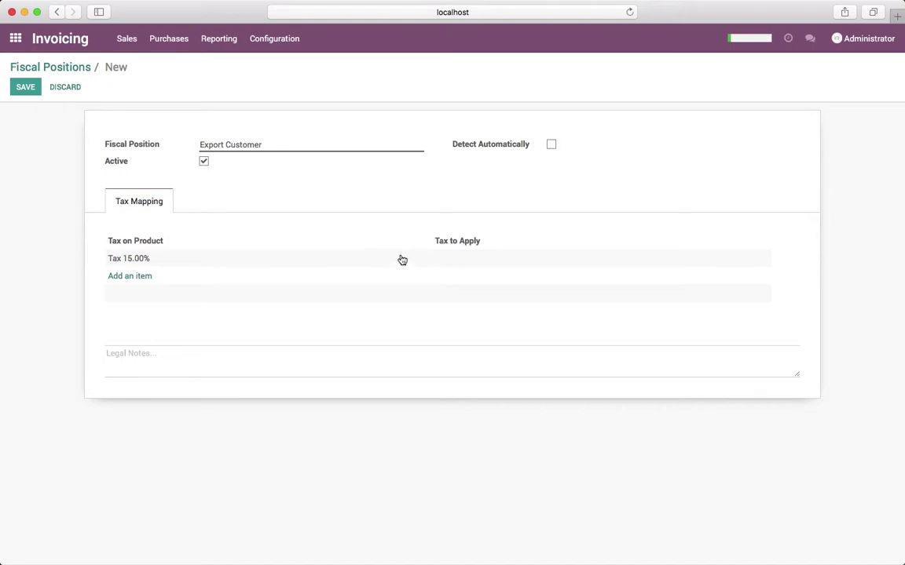
pyautogui.click(408, 261)
pyautogui.press('Tab')
pyautogui.write('20')
pyautogui.press('Return')
pyautogui.click(526, 210)
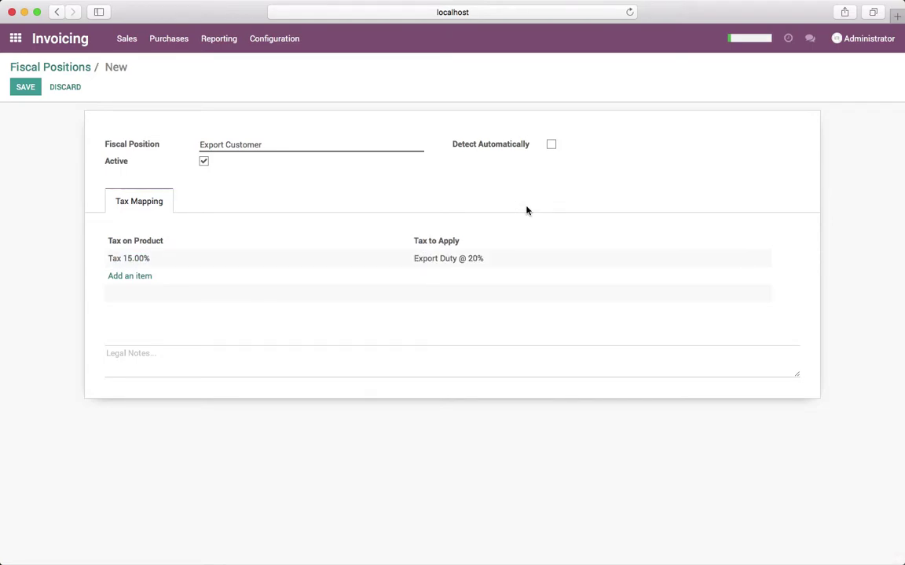
pyautogui.click(19, 88)
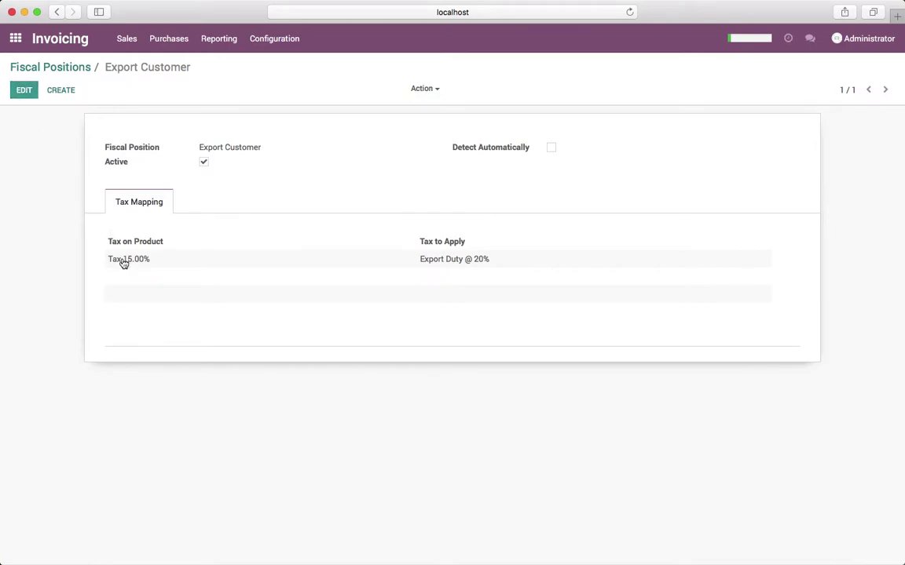
# - Check the tax scope of the mapped Tax 15.00% and return to the list of fiscal positions
pyautogui.click(122, 262)
pyautogui.click(280, 106)
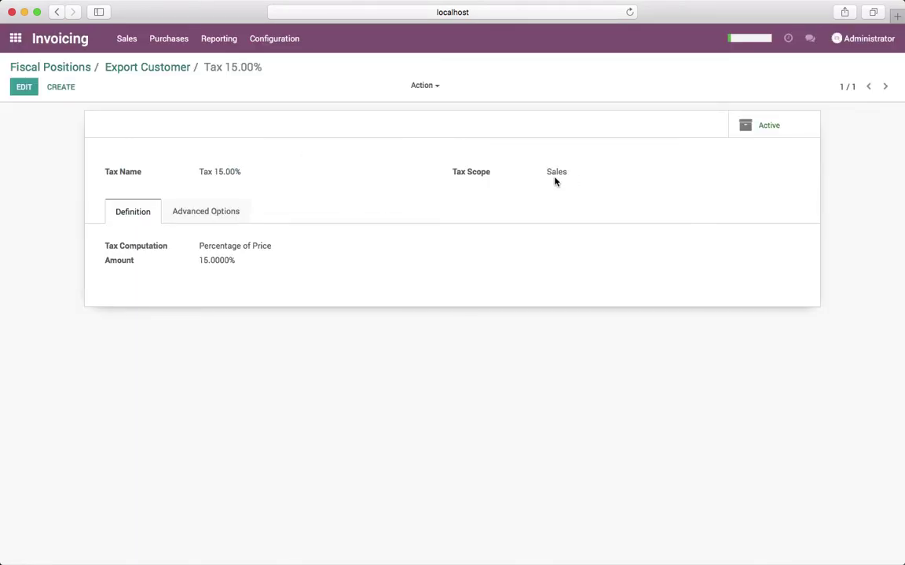
pyautogui.click(151, 67)
pyautogui.click(62, 67)
# - Switch to the Sales app and open the China Export customer record
pyautogui.click(15, 37)
pyautogui.click(334, 166)
pyautogui.click(106, 39)
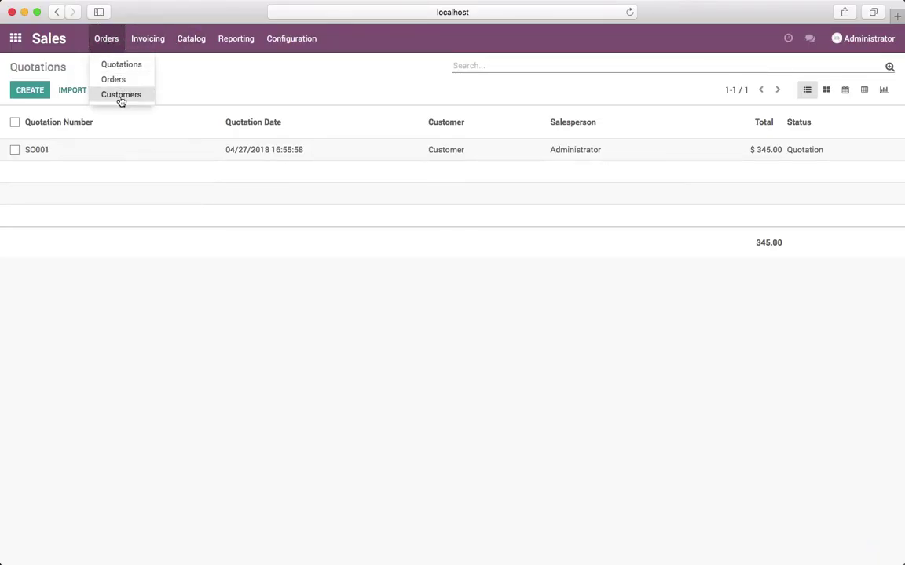
pyautogui.click(120, 94)
pyautogui.click(91, 131)
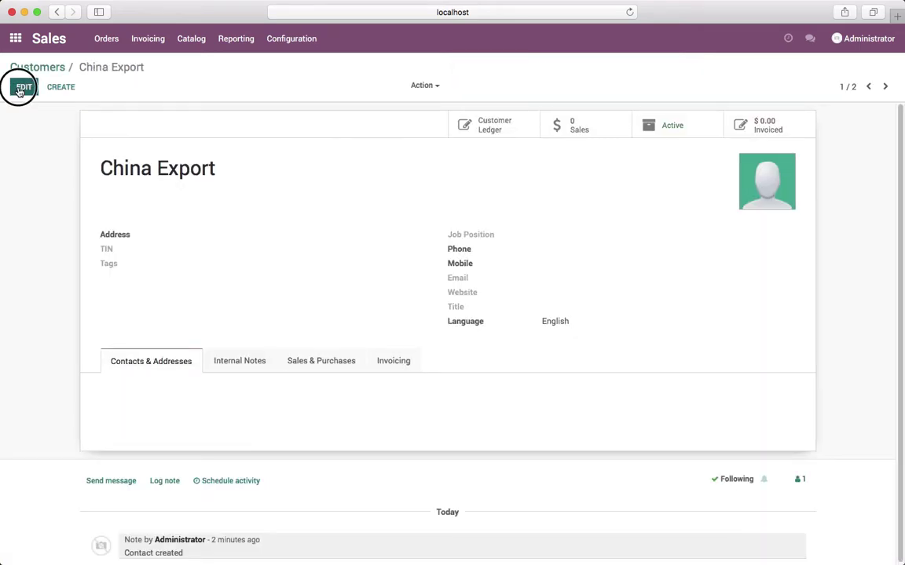
# - Set China Export's fiscal position to Export Customer in its invoicing details and save the record
pyautogui.click(20, 87)
pyautogui.click(401, 376)
pyautogui.scroll(-1, 358, 416)
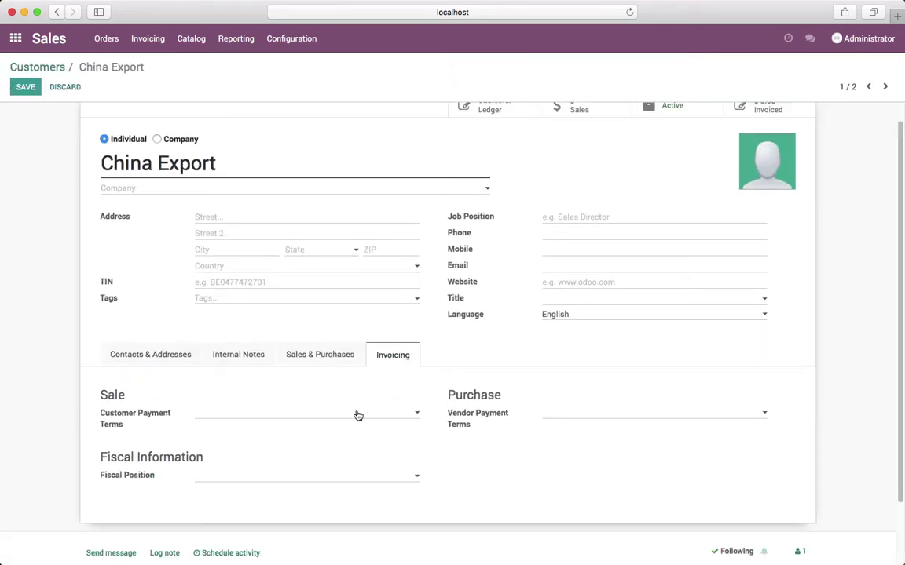
pyautogui.click(256, 476)
pyautogui.click(266, 493)
pyautogui.click(25, 87)
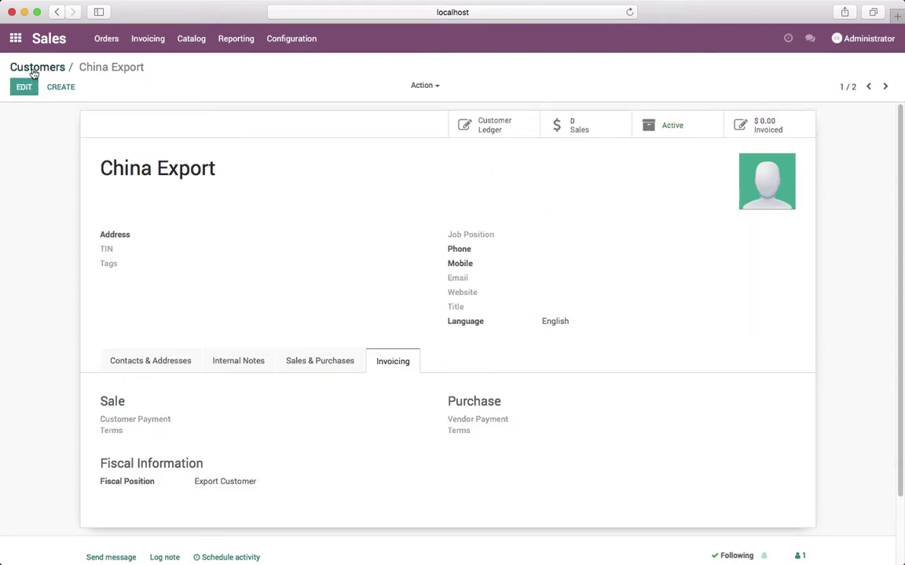
# - Return to the quotations and start a new quotation for the customer China Export
pyautogui.click(38, 67)
pyautogui.click(121, 40)
pyautogui.click(120, 60)
pyautogui.click(29, 90)
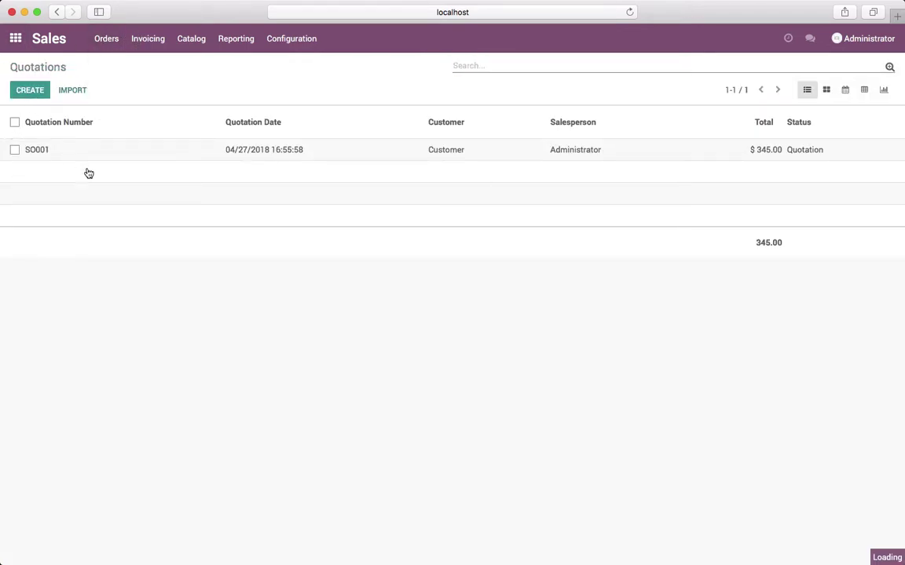
pyautogui.click(238, 198)
pyautogui.click(240, 217)
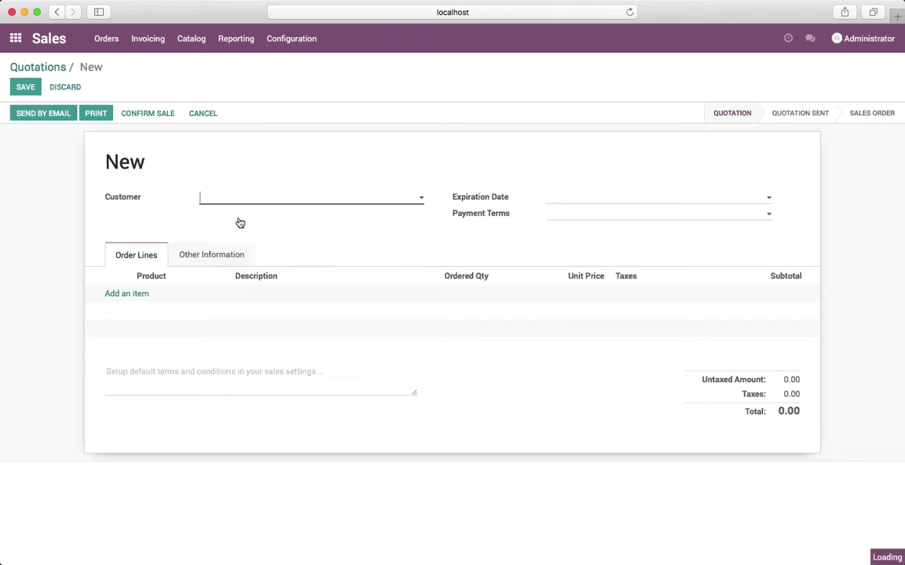
# - Add order lines for Material and Raw Material to the China Export quotation and save it
pyautogui.click(132, 295)
pyautogui.click(167, 296)
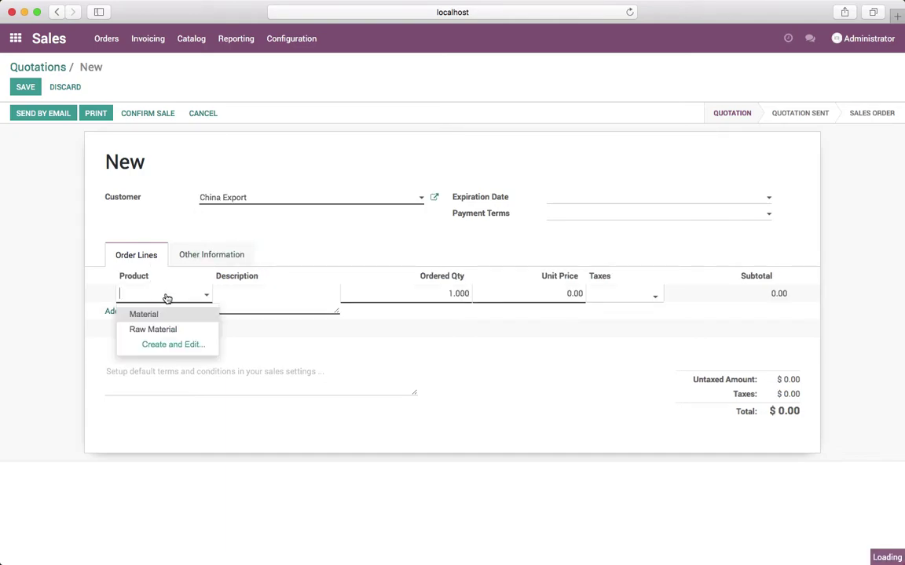
pyautogui.click(146, 315)
pyautogui.click(544, 364)
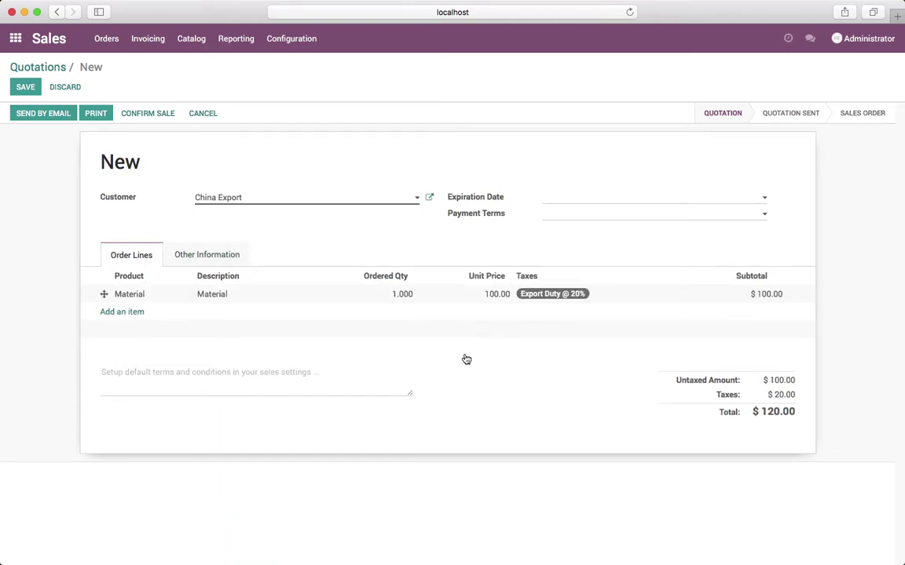
pyautogui.click(132, 312)
pyautogui.click(145, 313)
pyautogui.click(153, 348)
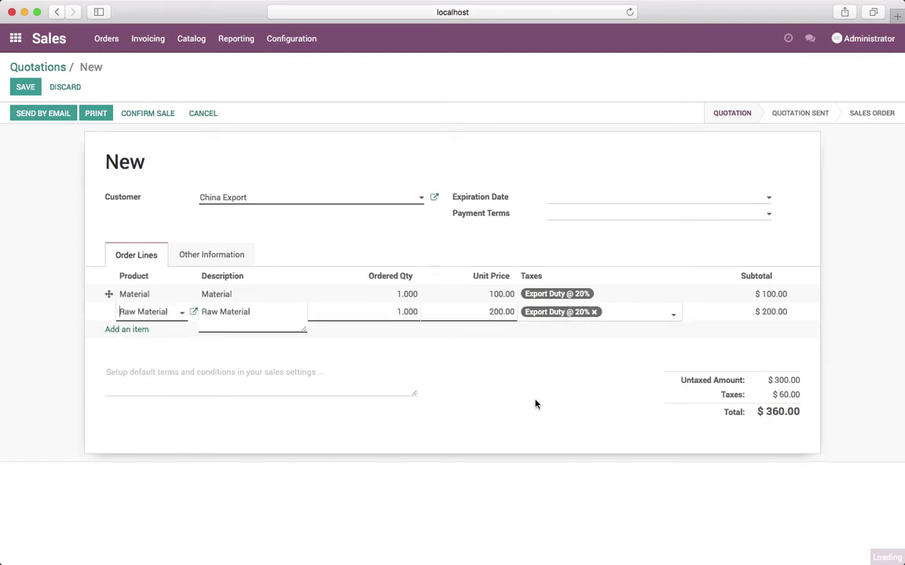
pyautogui.click(577, 379)
pyautogui.click(25, 86)
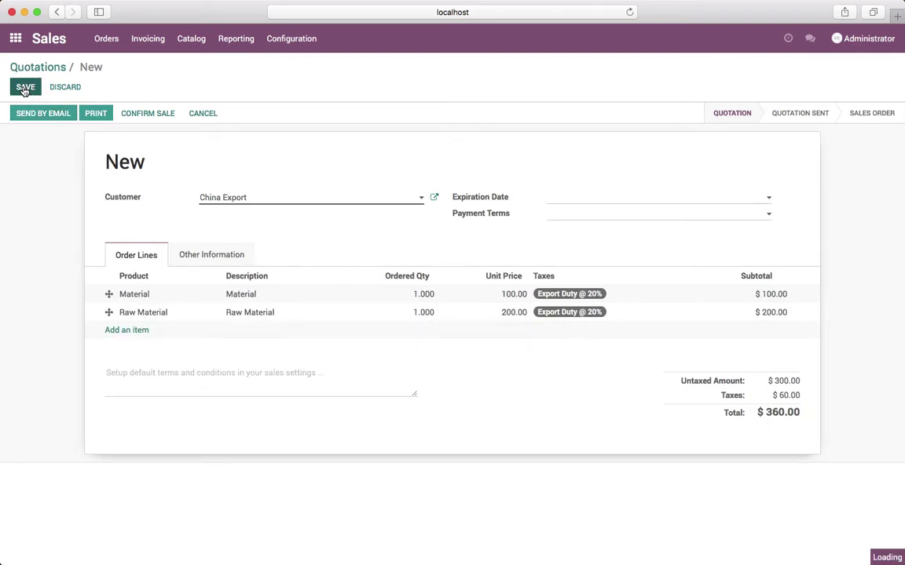
# - Start another new quotation for the regular customer named Customer
pyautogui.click(60, 92)
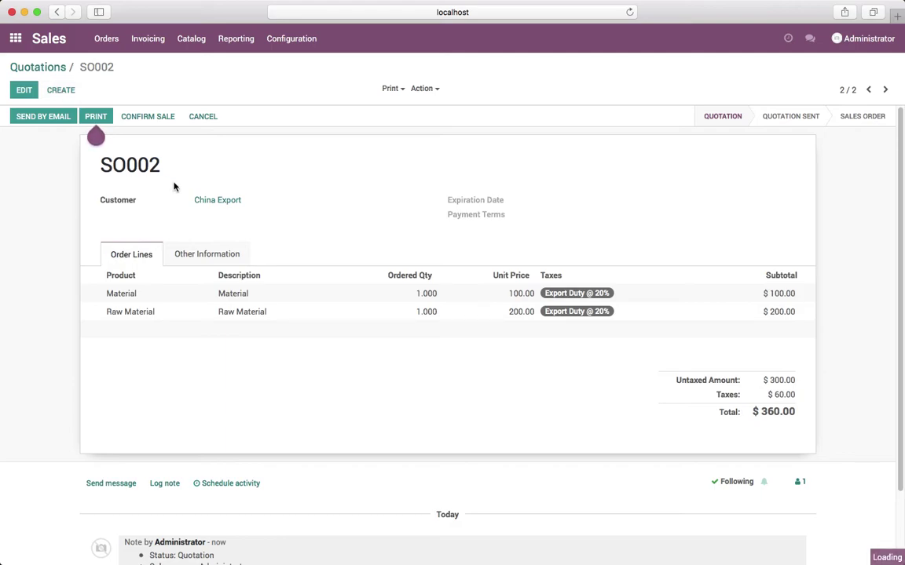
pyautogui.click(219, 202)
pyautogui.click(228, 234)
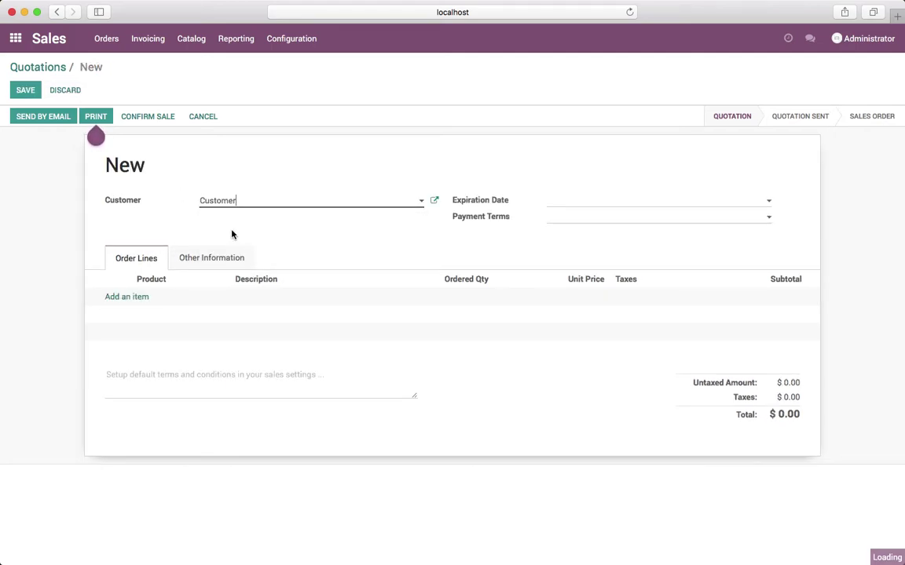
# - Add order lines for Raw Material and Material to the regular customer's quotation and save it
pyautogui.click(128, 299)
pyautogui.click(151, 303)
pyautogui.click(154, 330)
pyautogui.click(146, 316)
pyautogui.click(141, 317)
pyautogui.click(153, 332)
pyautogui.click(520, 416)
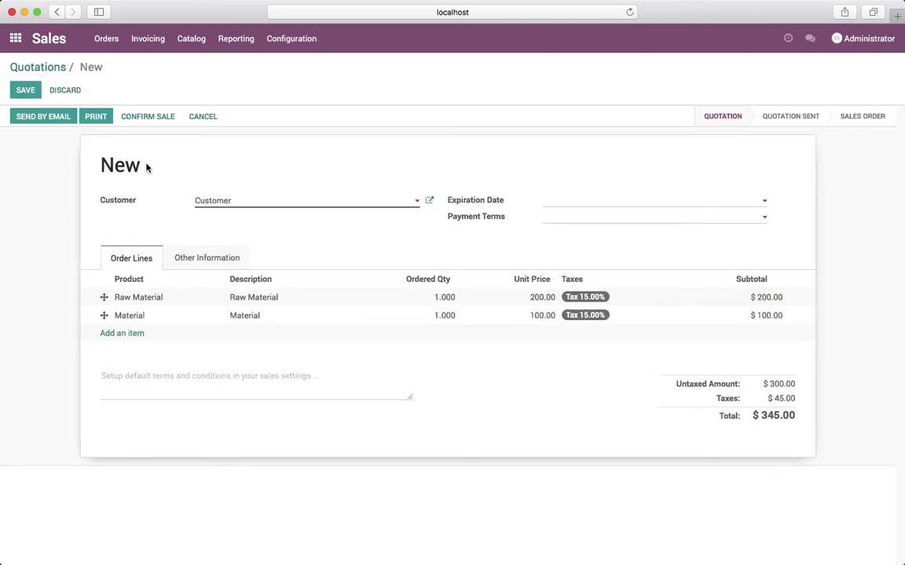
pyautogui.click(25, 90)
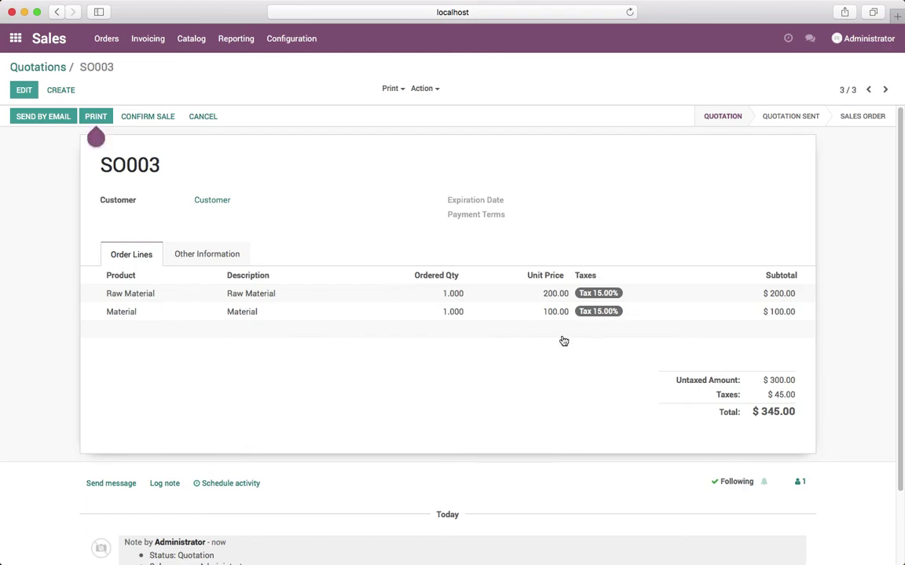